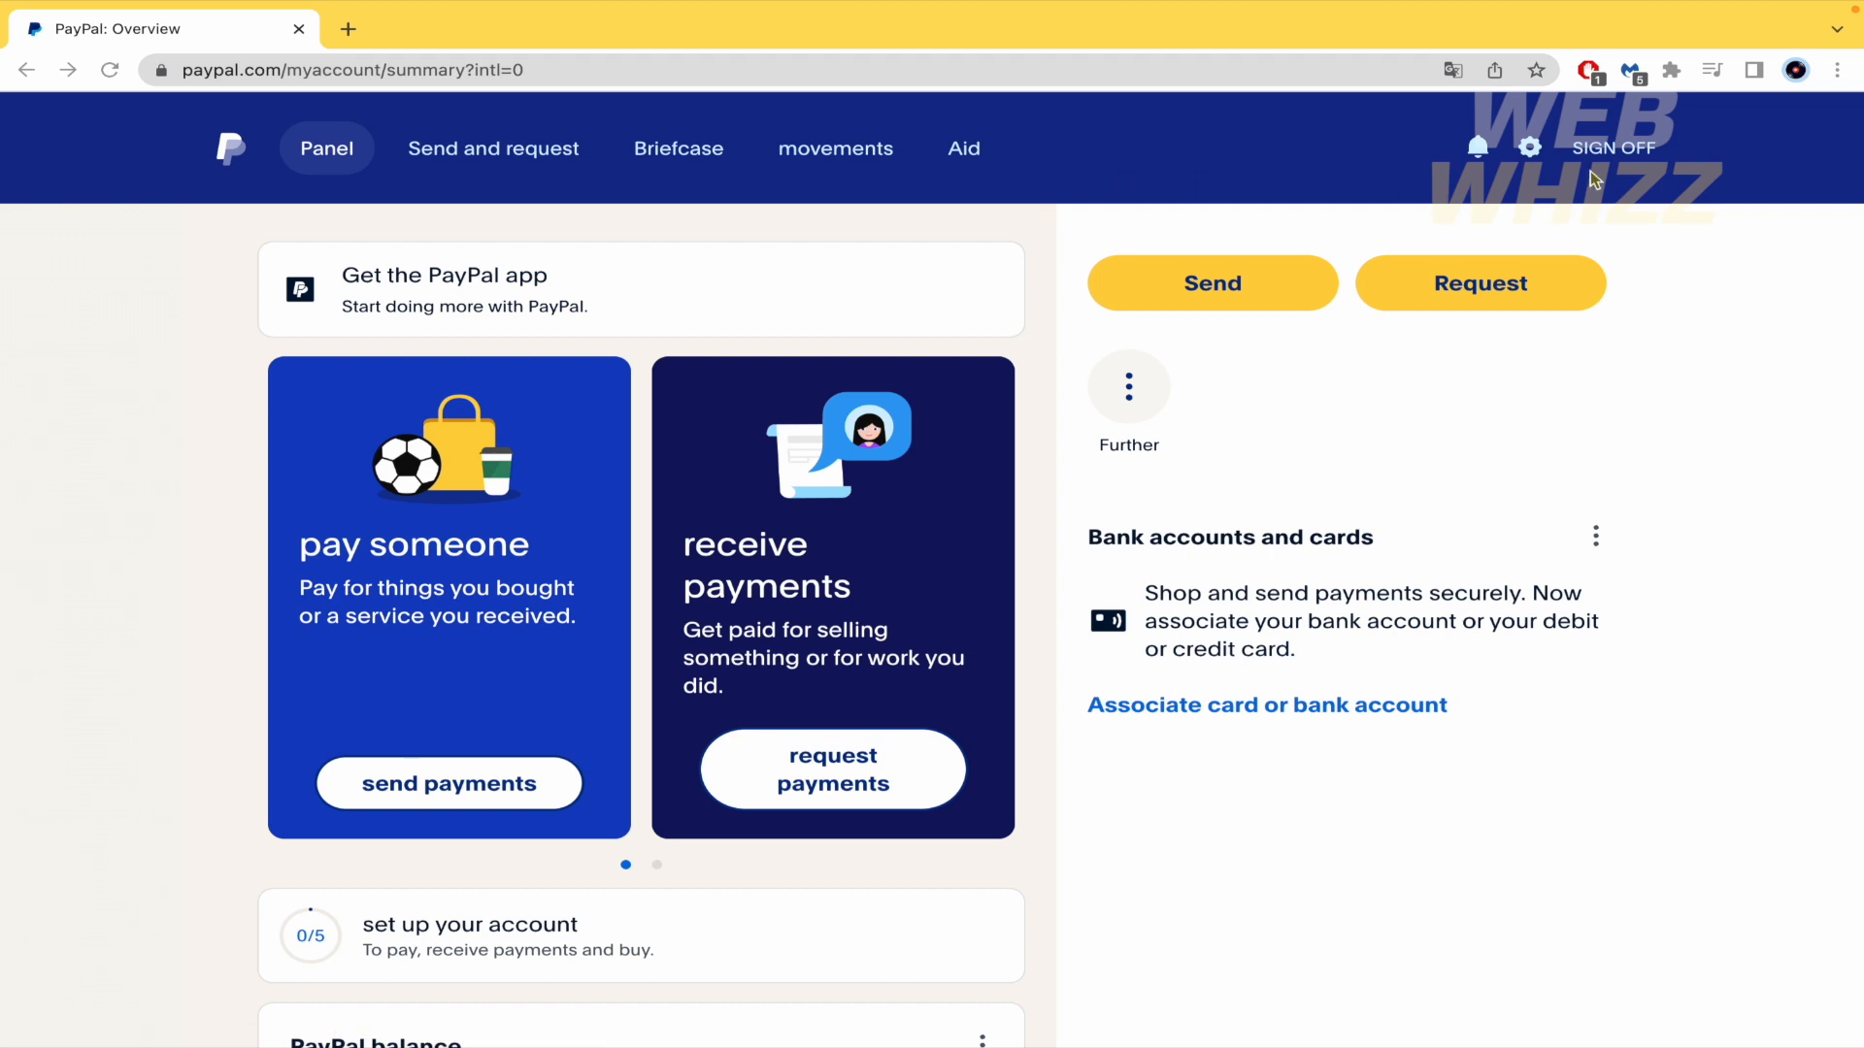
From the PayPal Buttons tool in the account's seller tools settings, start a new donation page using the Donate link option.
{"action": "left_click", "coordinate": [1531, 147]}
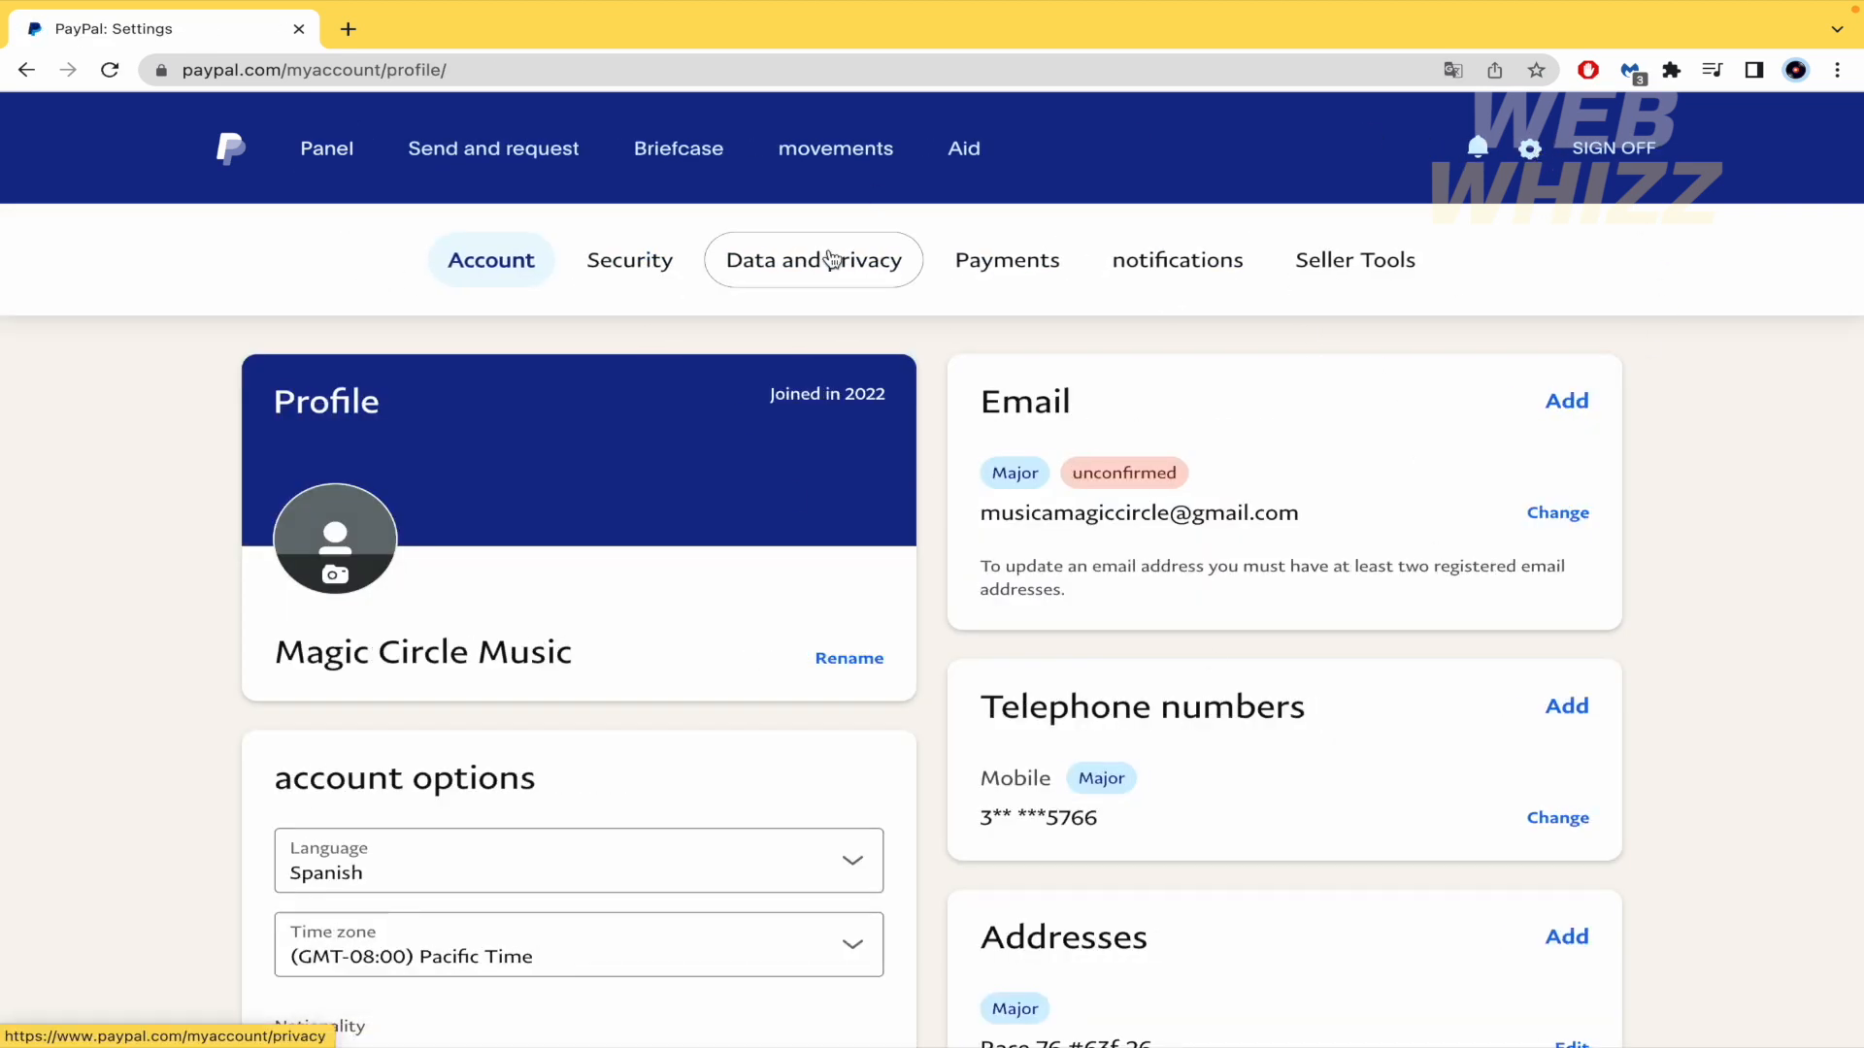
{"action": "left_click", "coordinate": [1375, 281]}
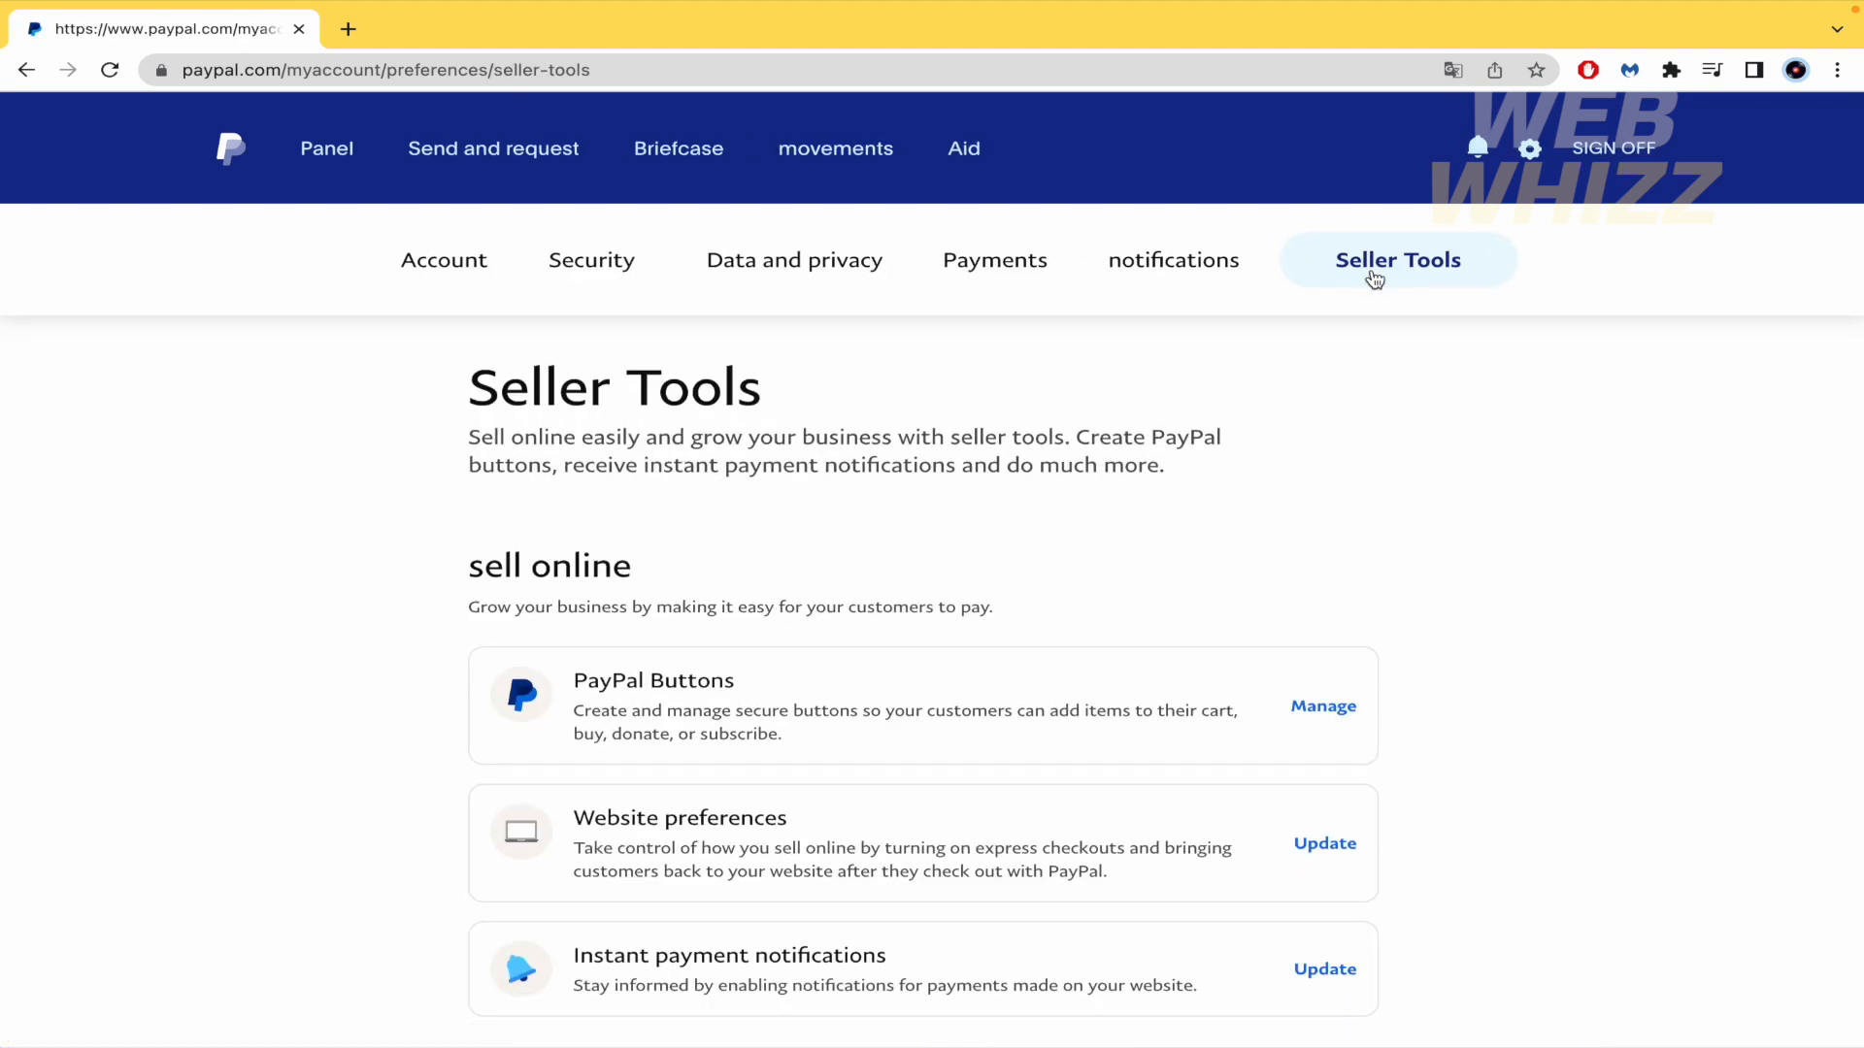
{"action": "scroll", "coordinate": [1427, 603], "scroll_direction": "down", "scroll_amount": 3}
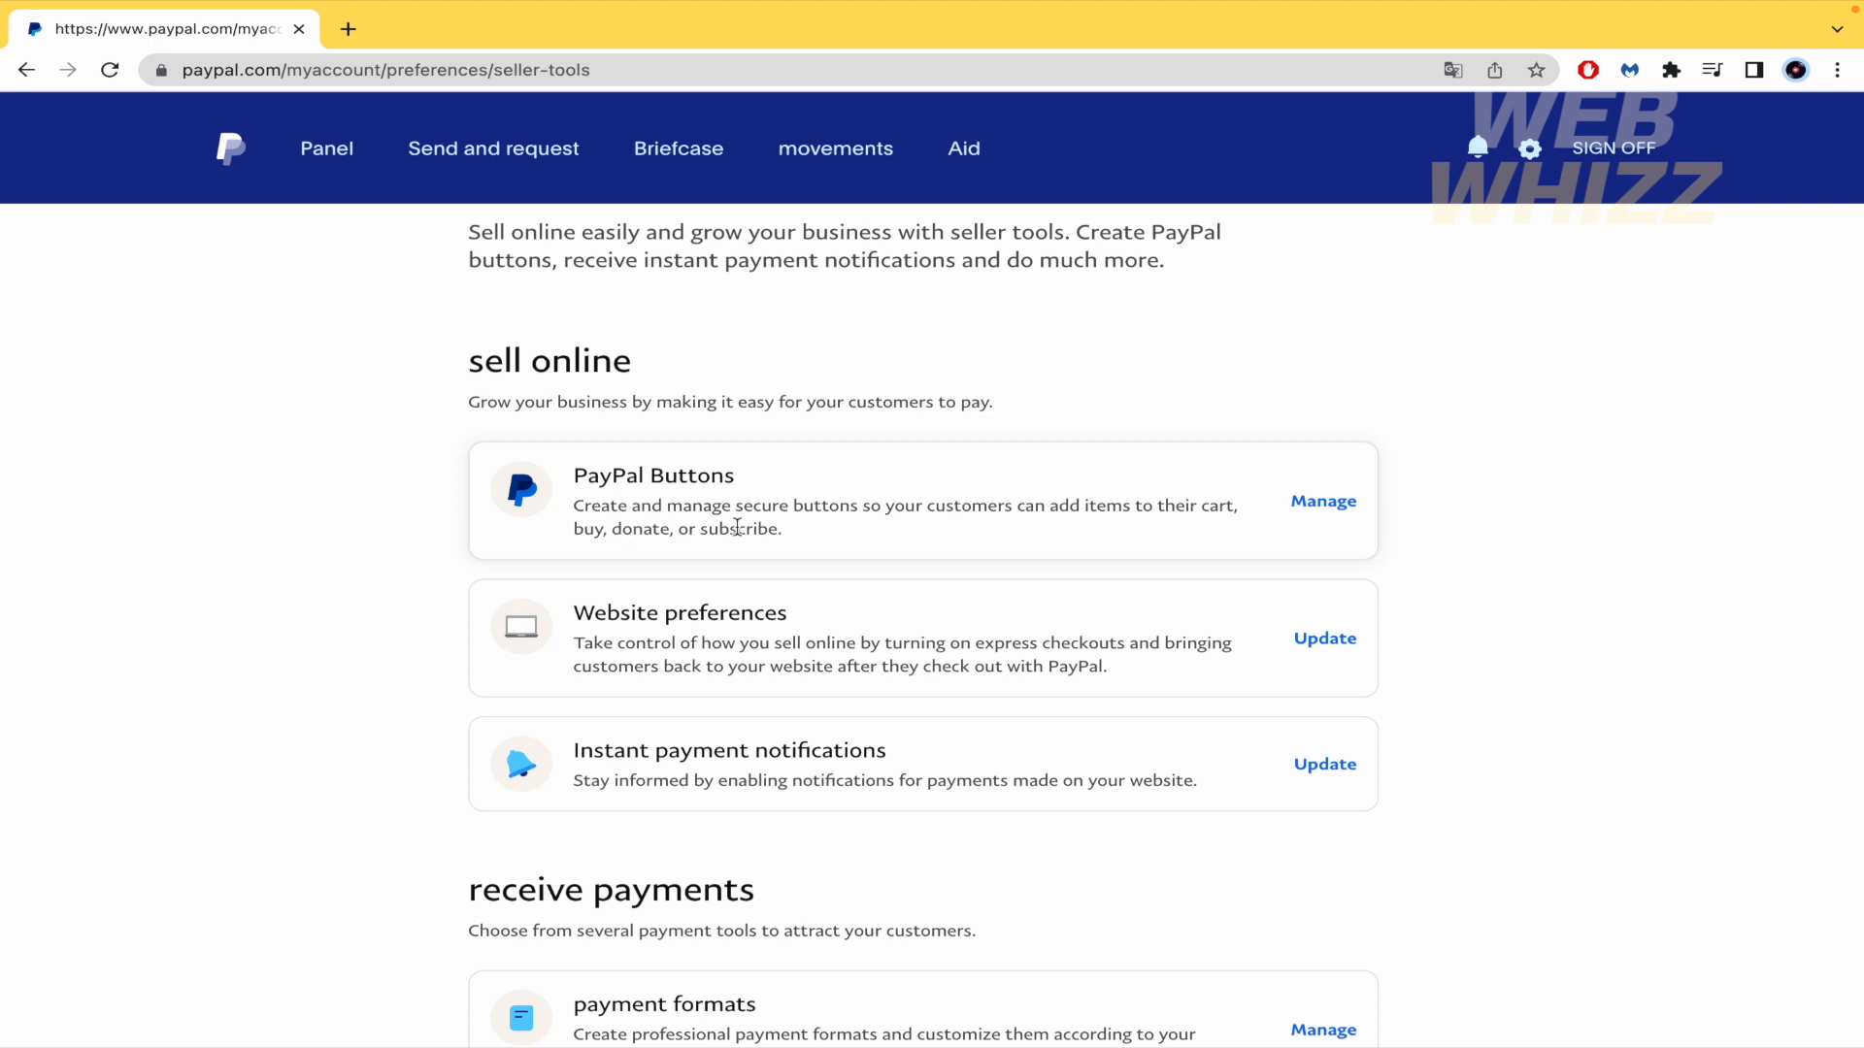
{"action": "left_click", "coordinate": [1327, 504]}
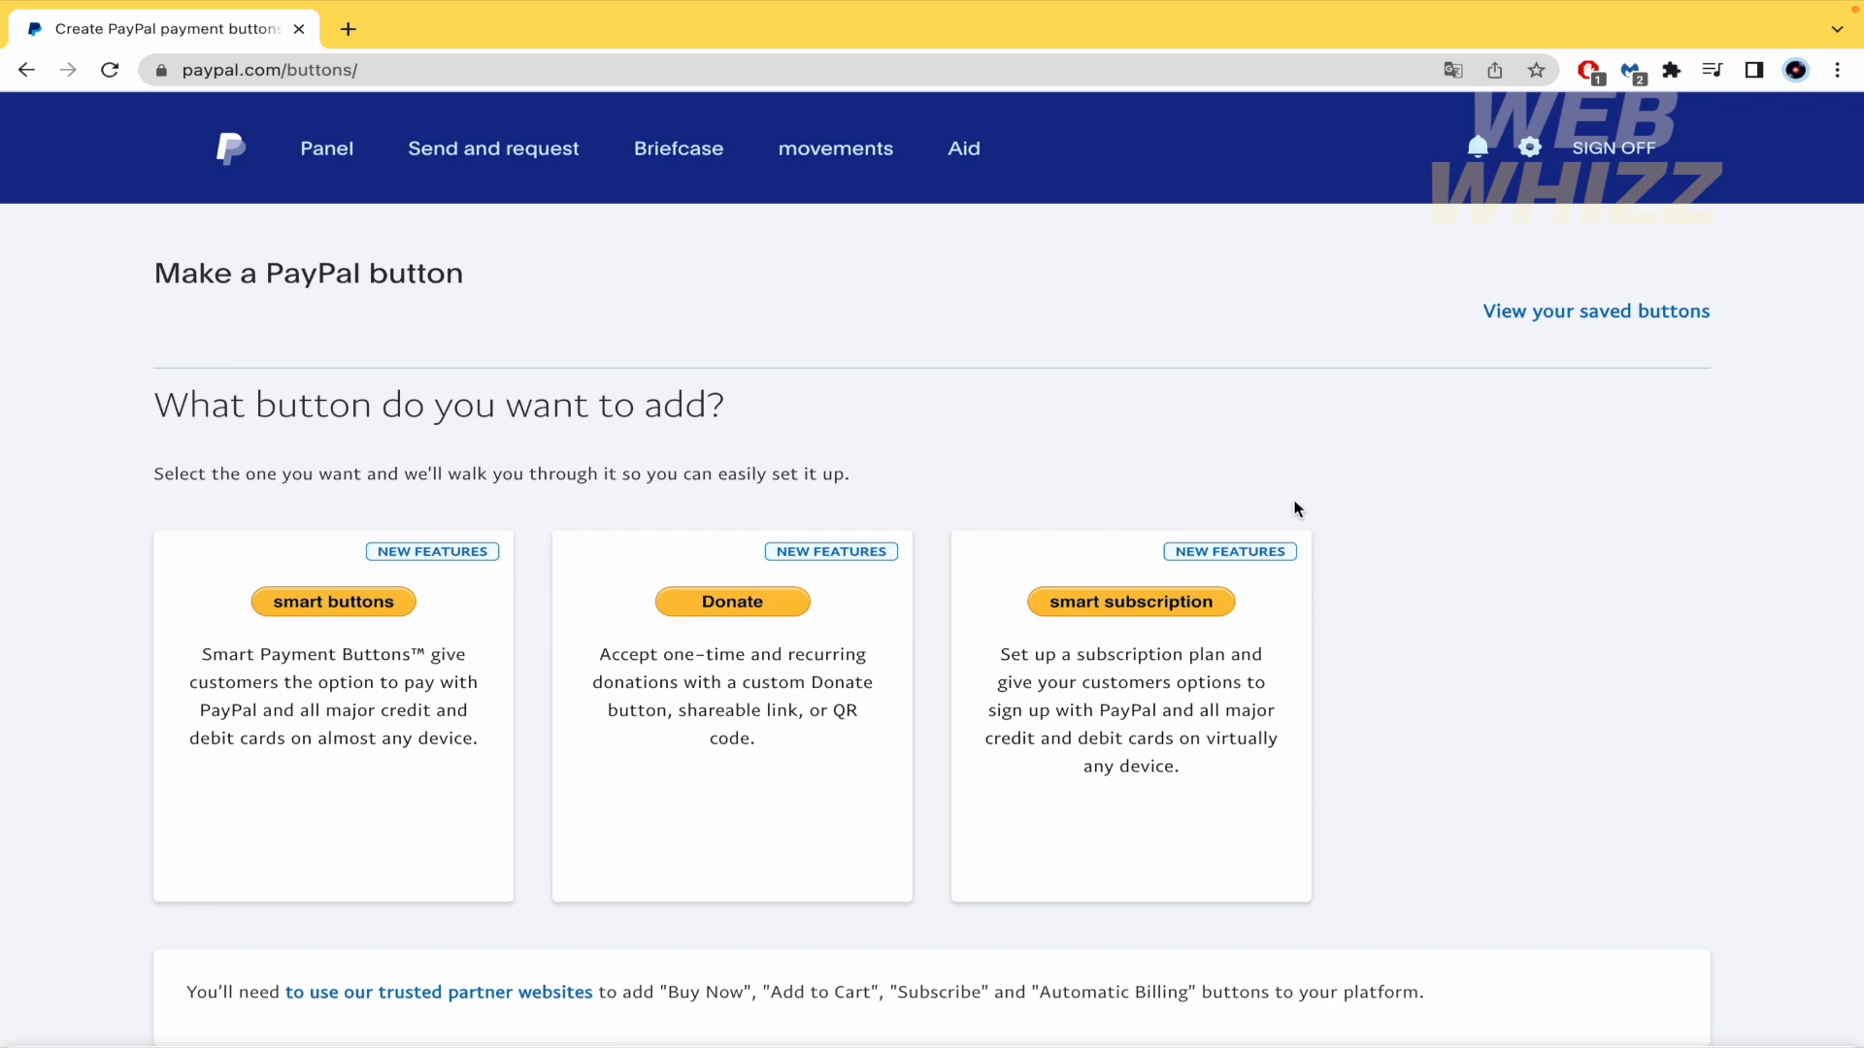
{"action": "left_click", "coordinate": [740, 604]}
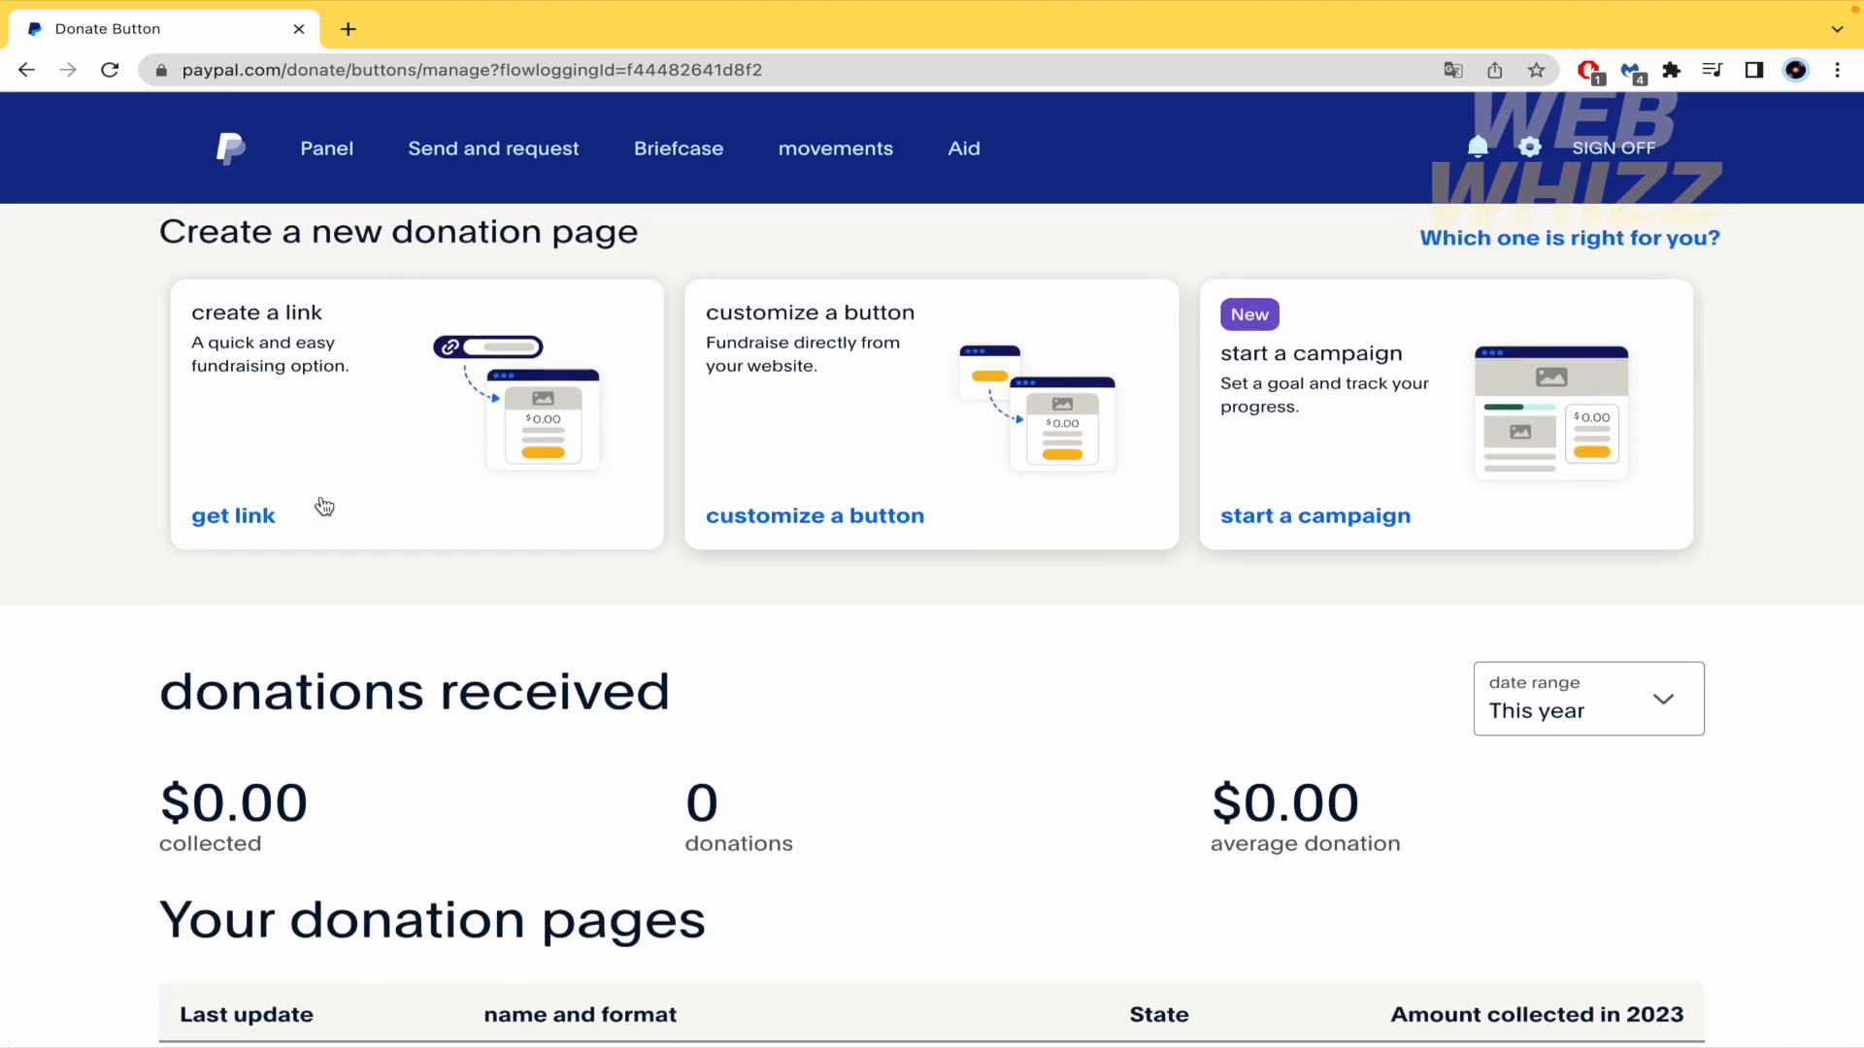
{"action": "left_click", "coordinate": [234, 517]}
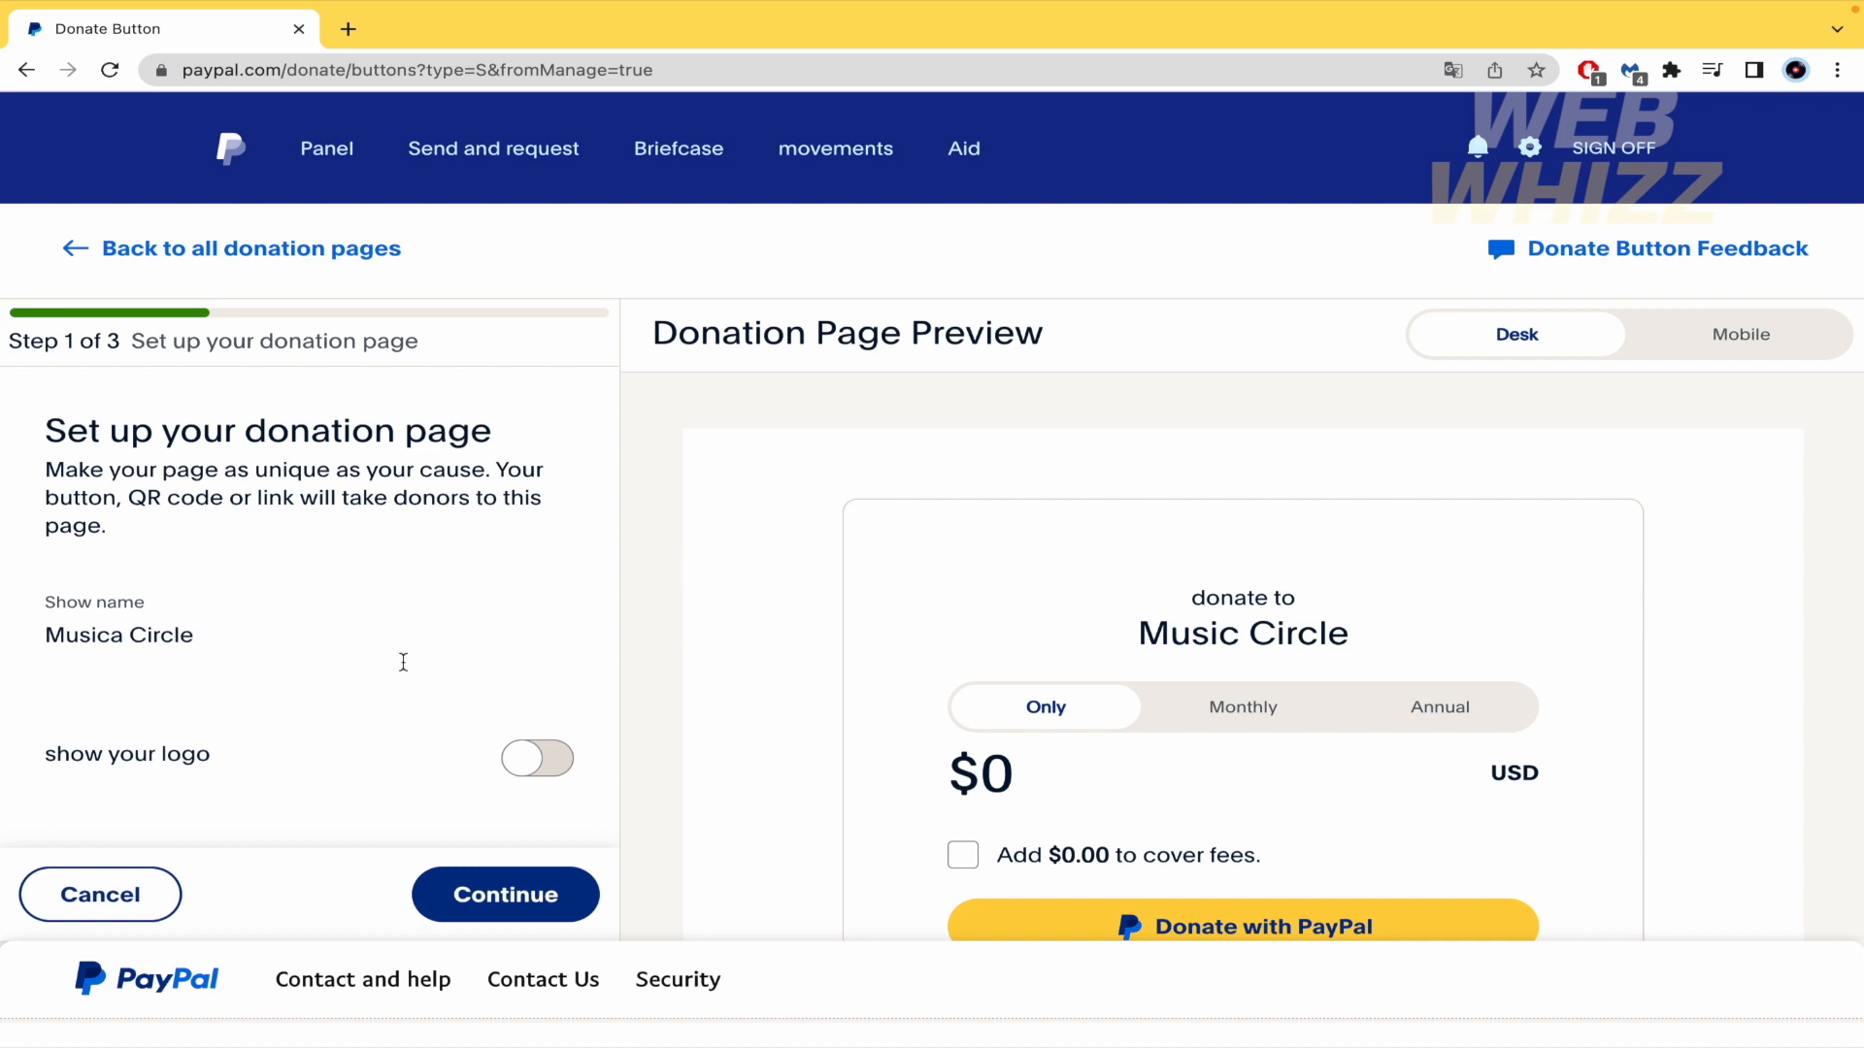
Try the logo and image options of the donation page, switching each one back off.
{"action": "scroll", "coordinate": [404, 661], "scroll_direction": "down", "scroll_amount": 2}
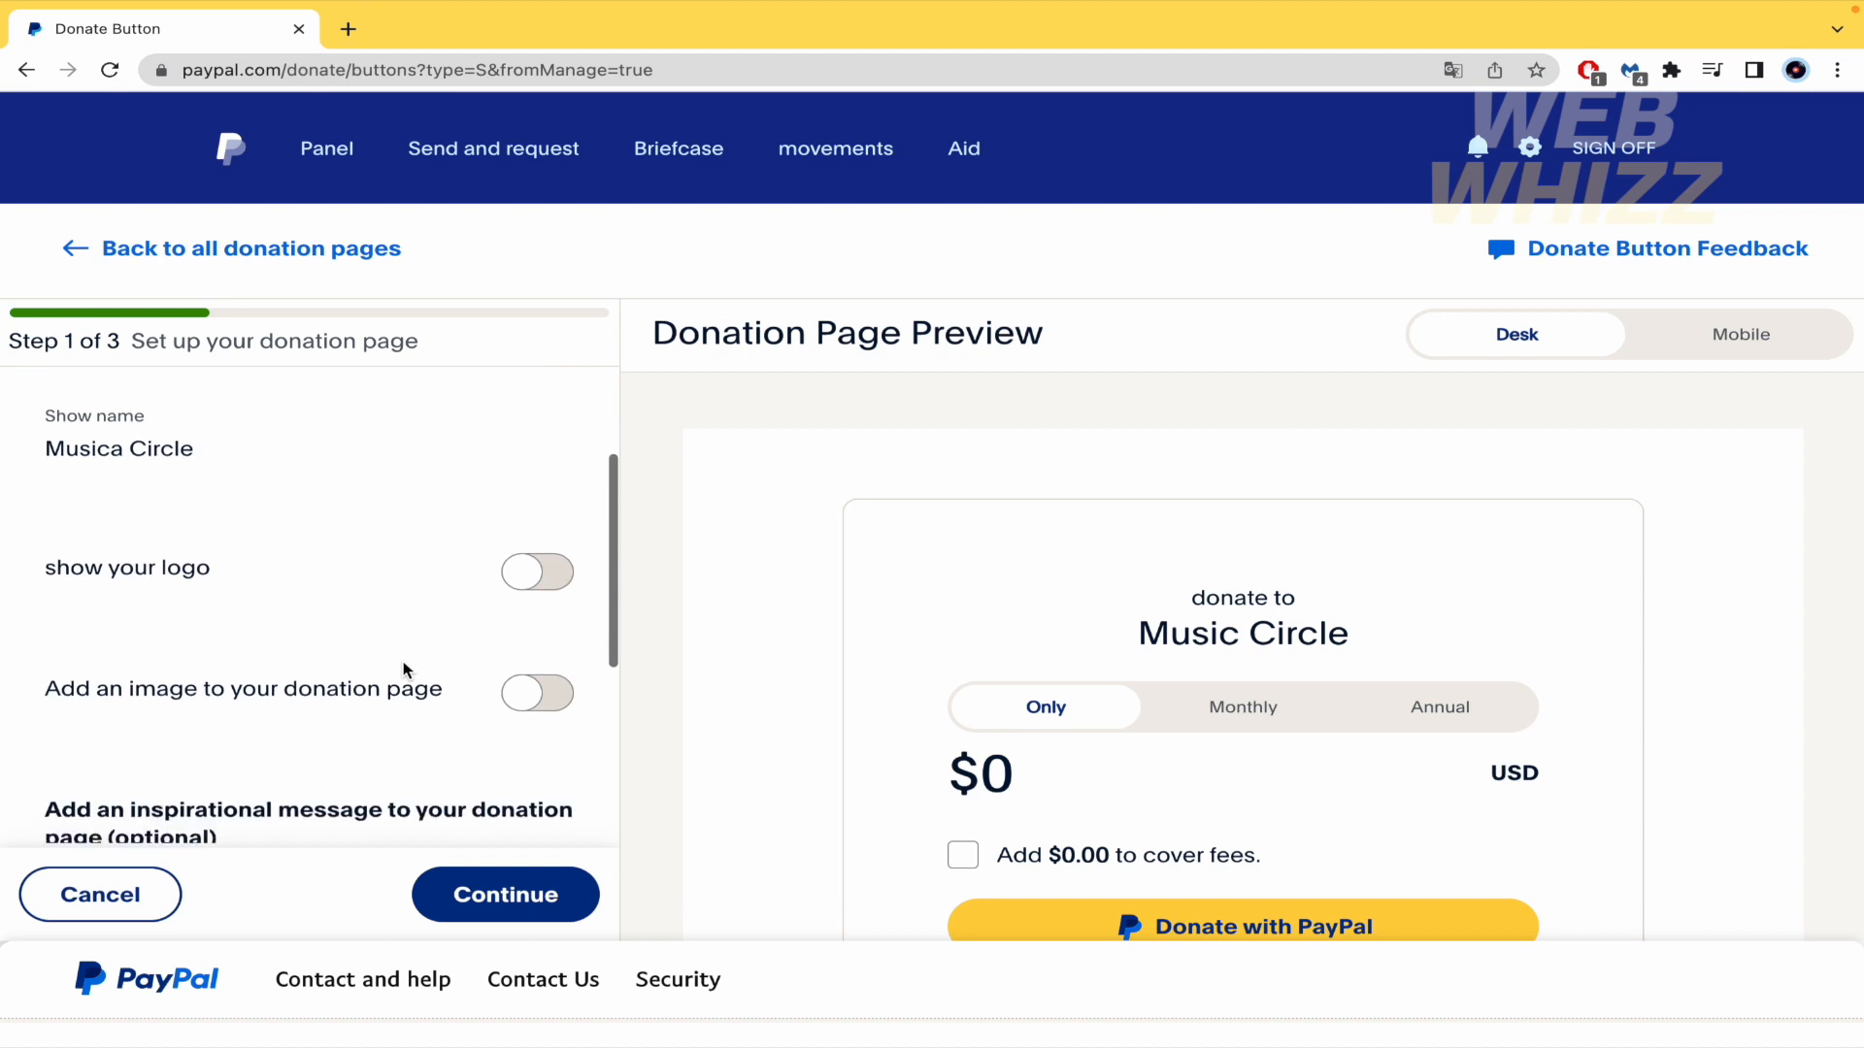
{"action": "left_click", "coordinate": [550, 580]}
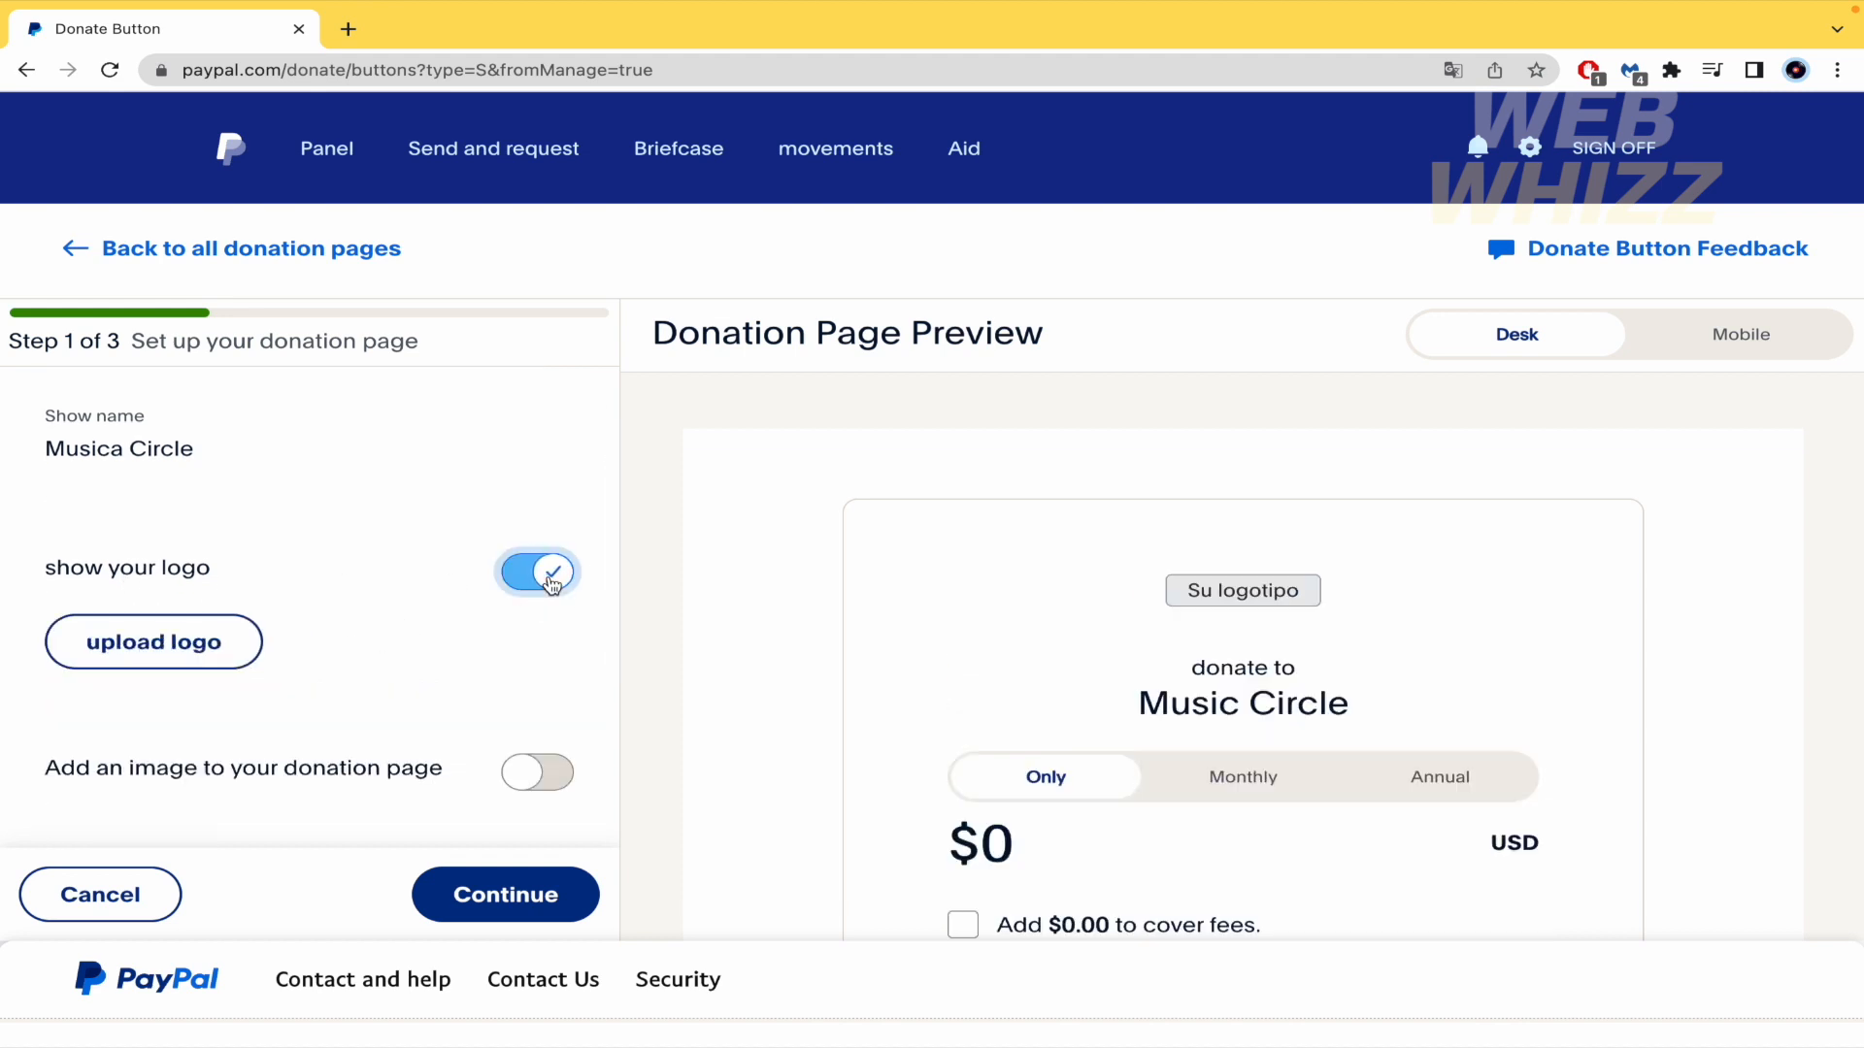
{"action": "left_click", "coordinate": [517, 580]}
{"action": "scroll", "coordinate": [515, 583], "scroll_direction": "down", "scroll_amount": 2}
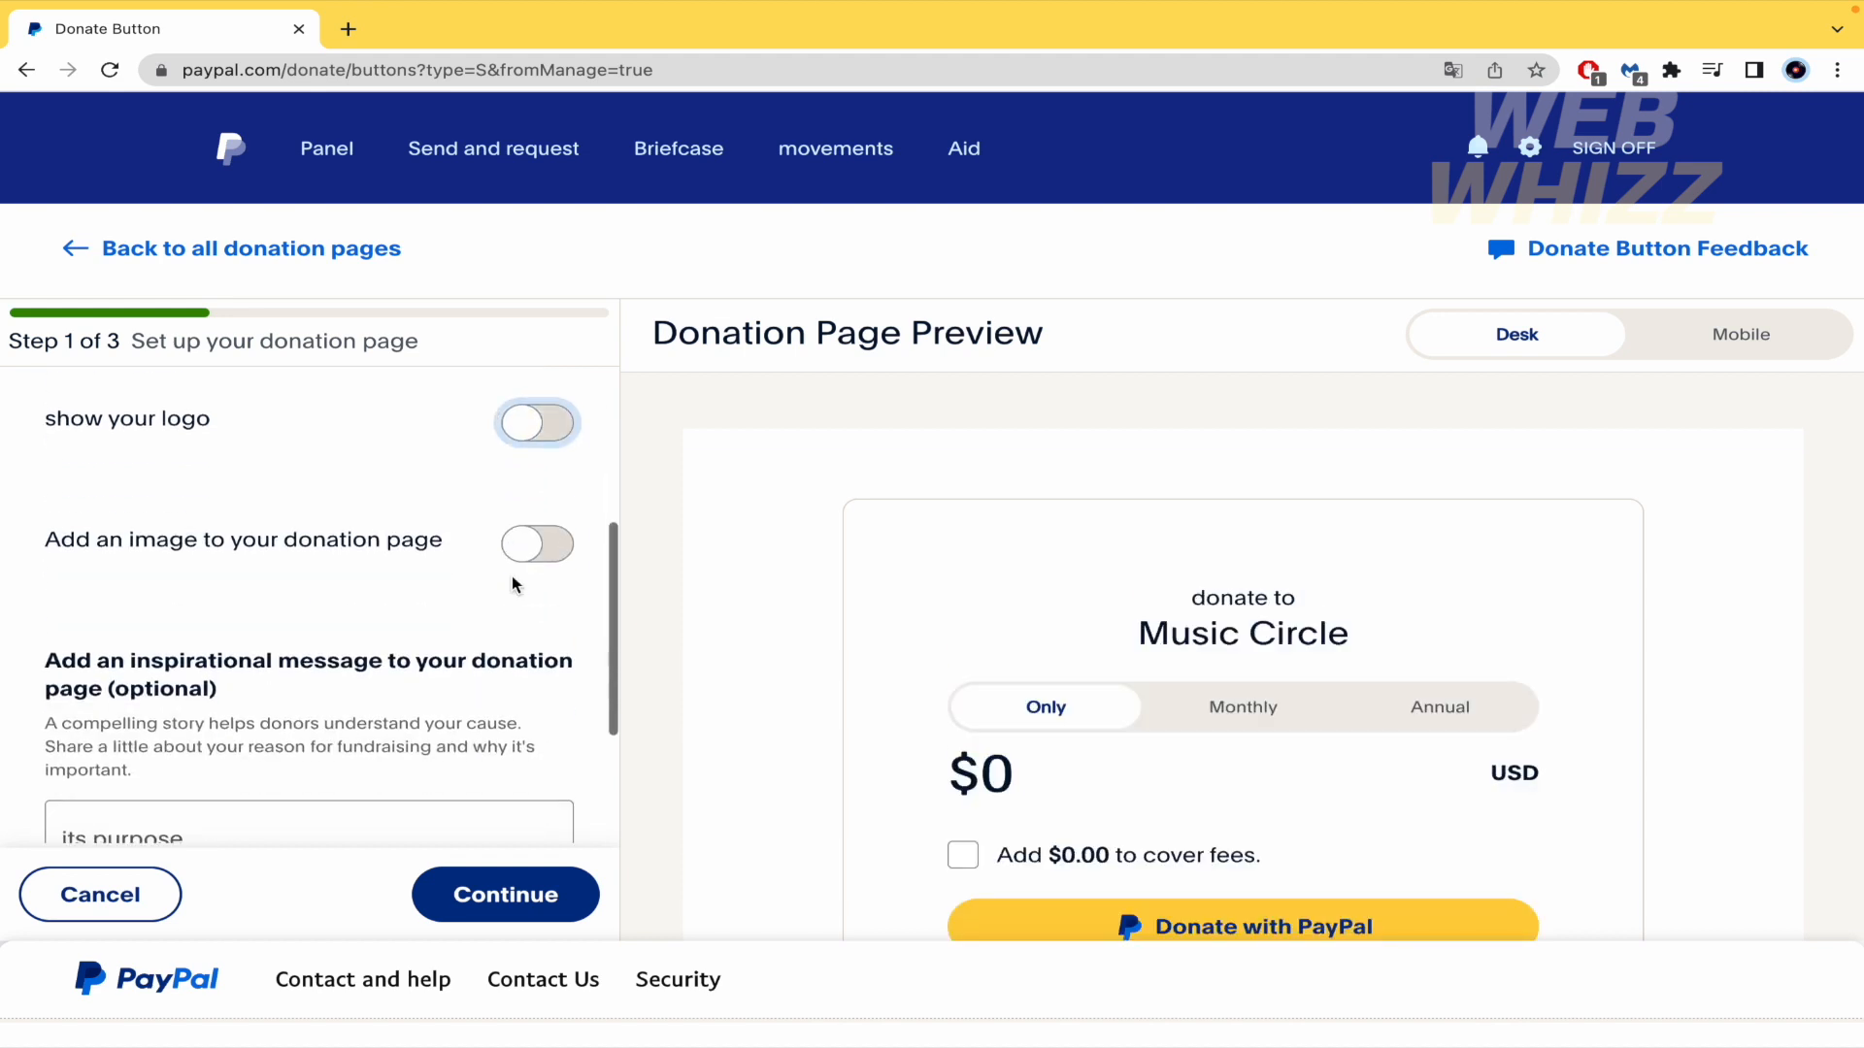
{"action": "left_click", "coordinate": [549, 546]}
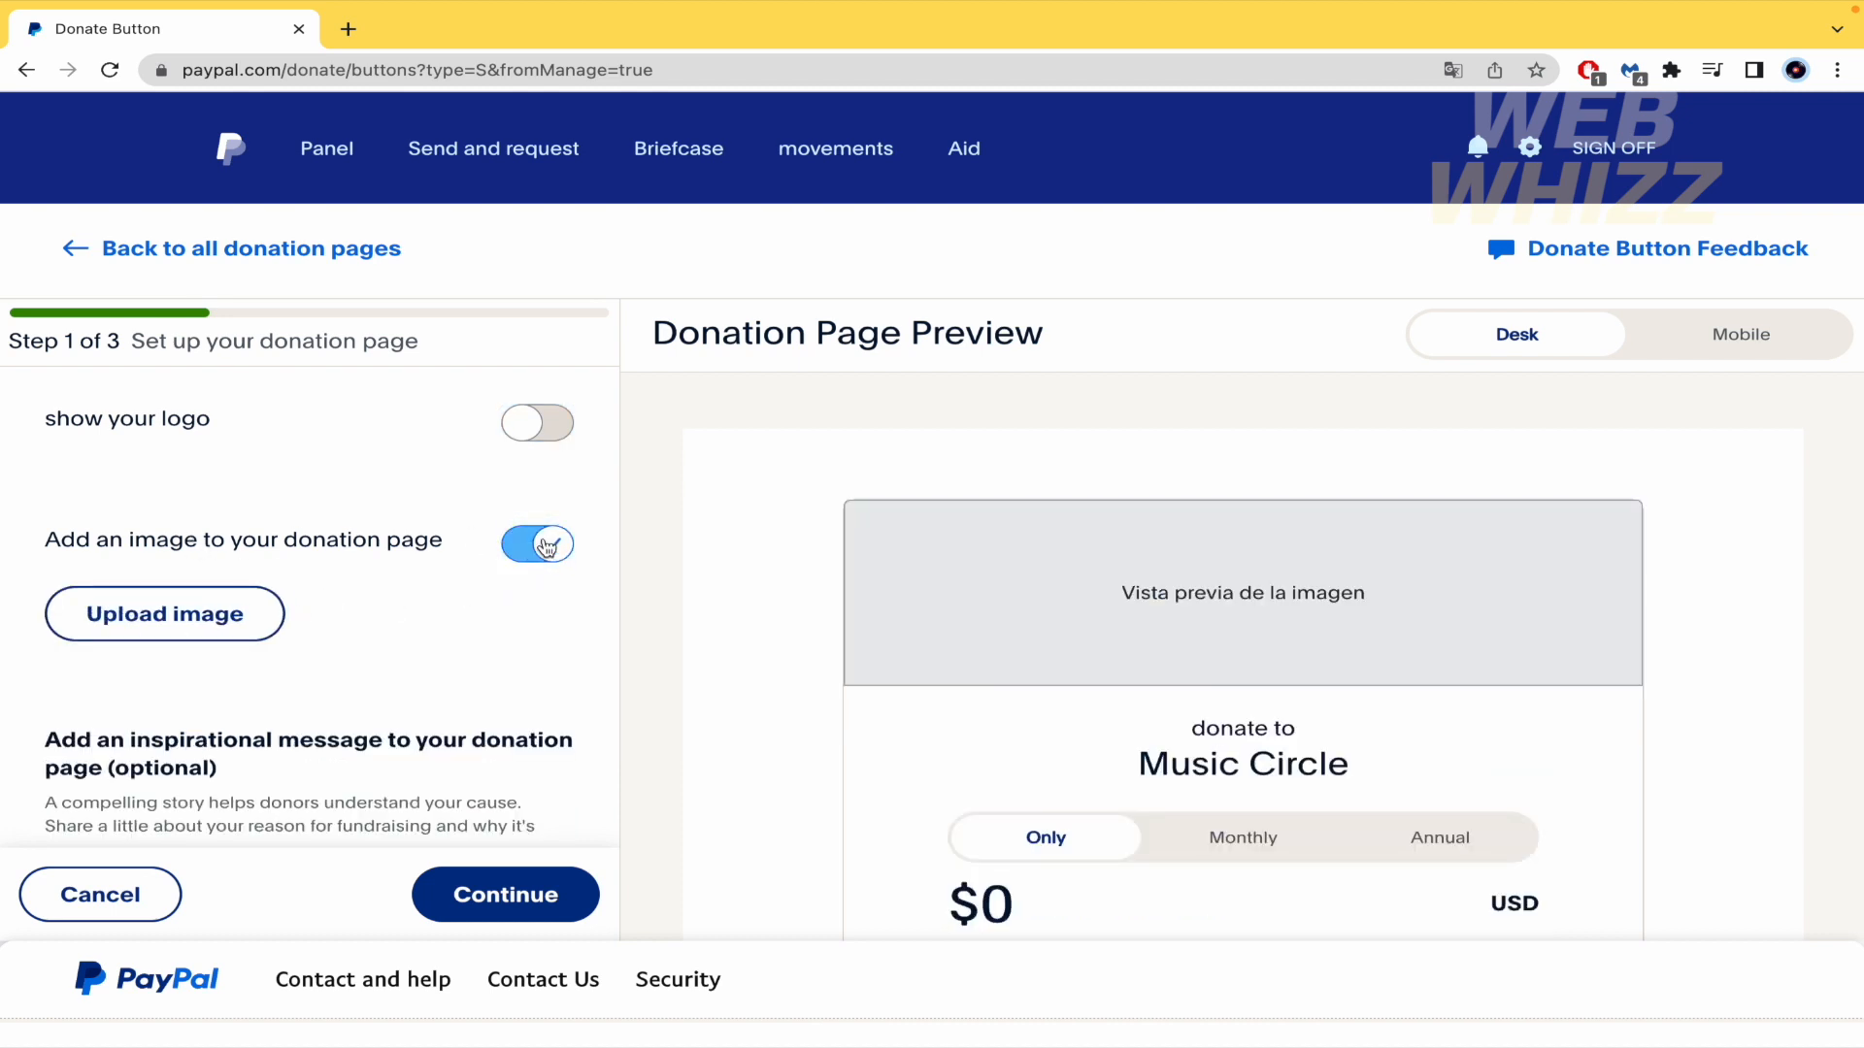
{"action": "left_click", "coordinate": [549, 546]}
Leave the optional inspirational message empty and continue to the donation details.
{"action": "scroll", "coordinate": [447, 631], "scroll_direction": "down", "scroll_amount": 3}
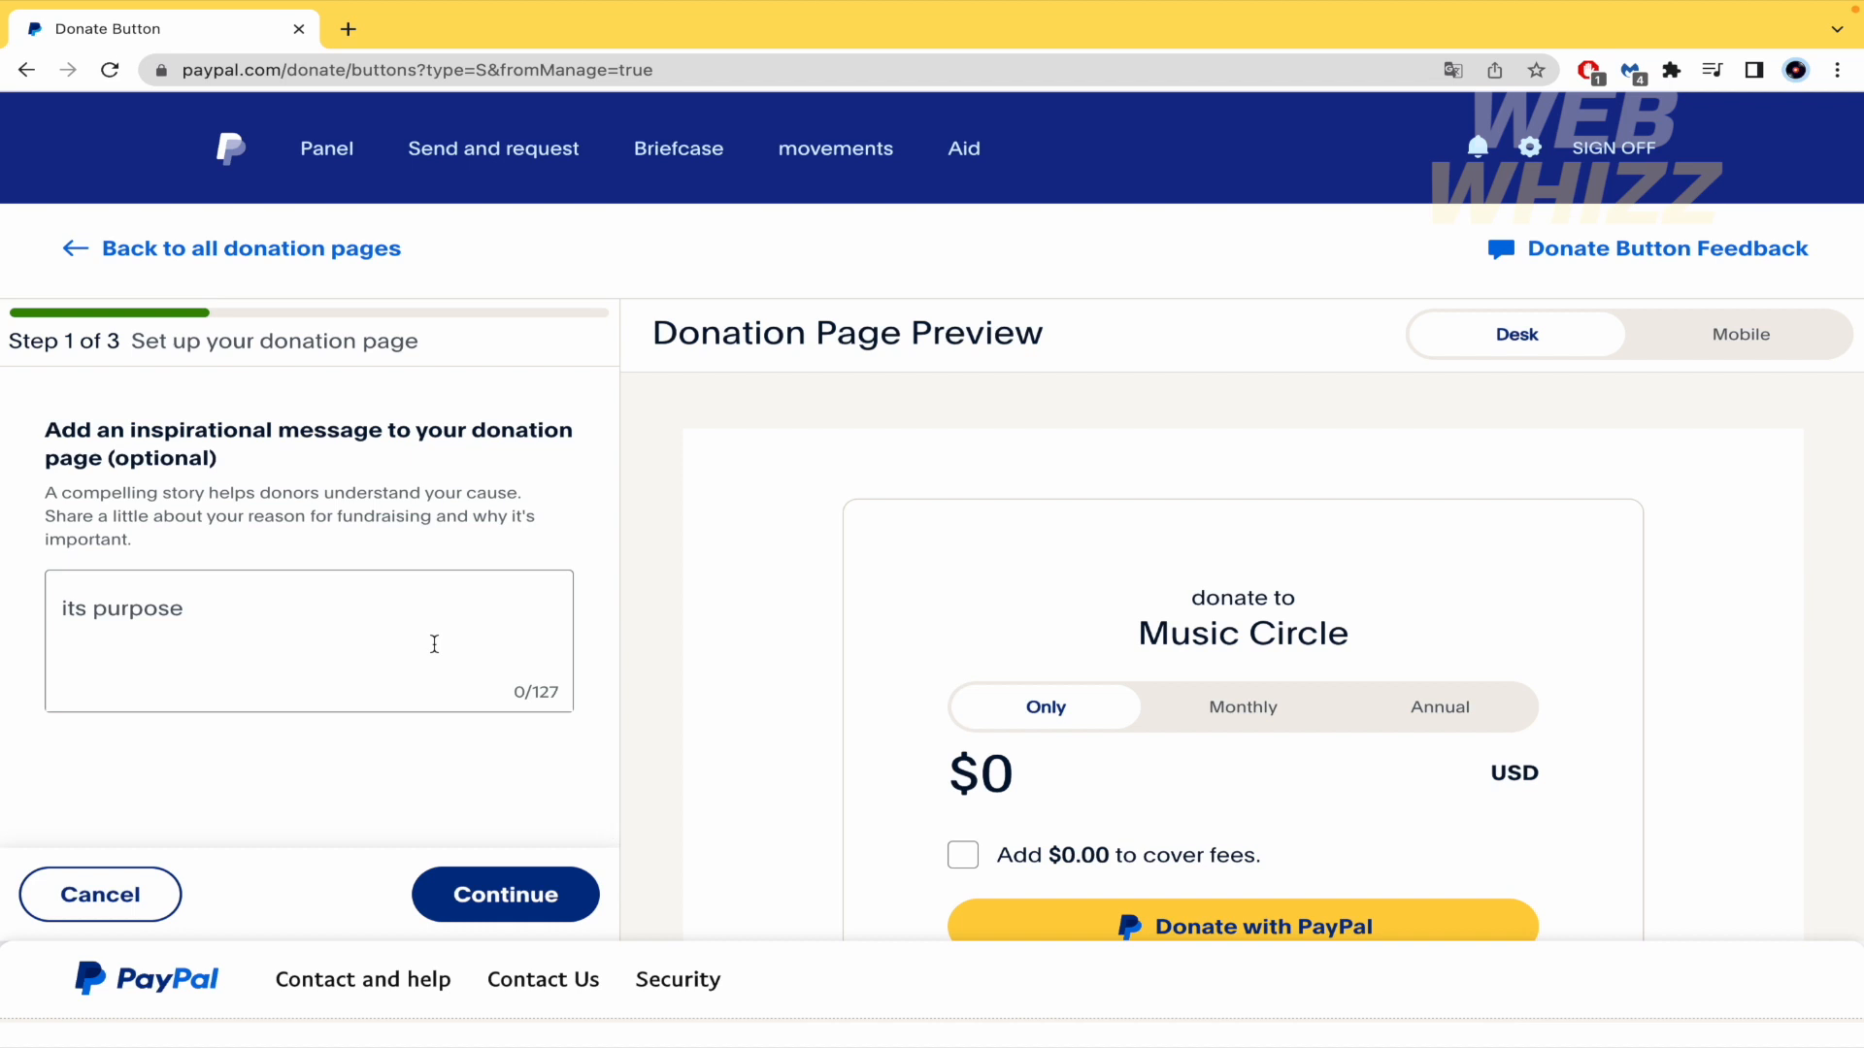
{"action": "left_click", "coordinate": [434, 644]}
{"action": "scroll", "coordinate": [434, 644], "scroll_direction": "down", "scroll_amount": 2}
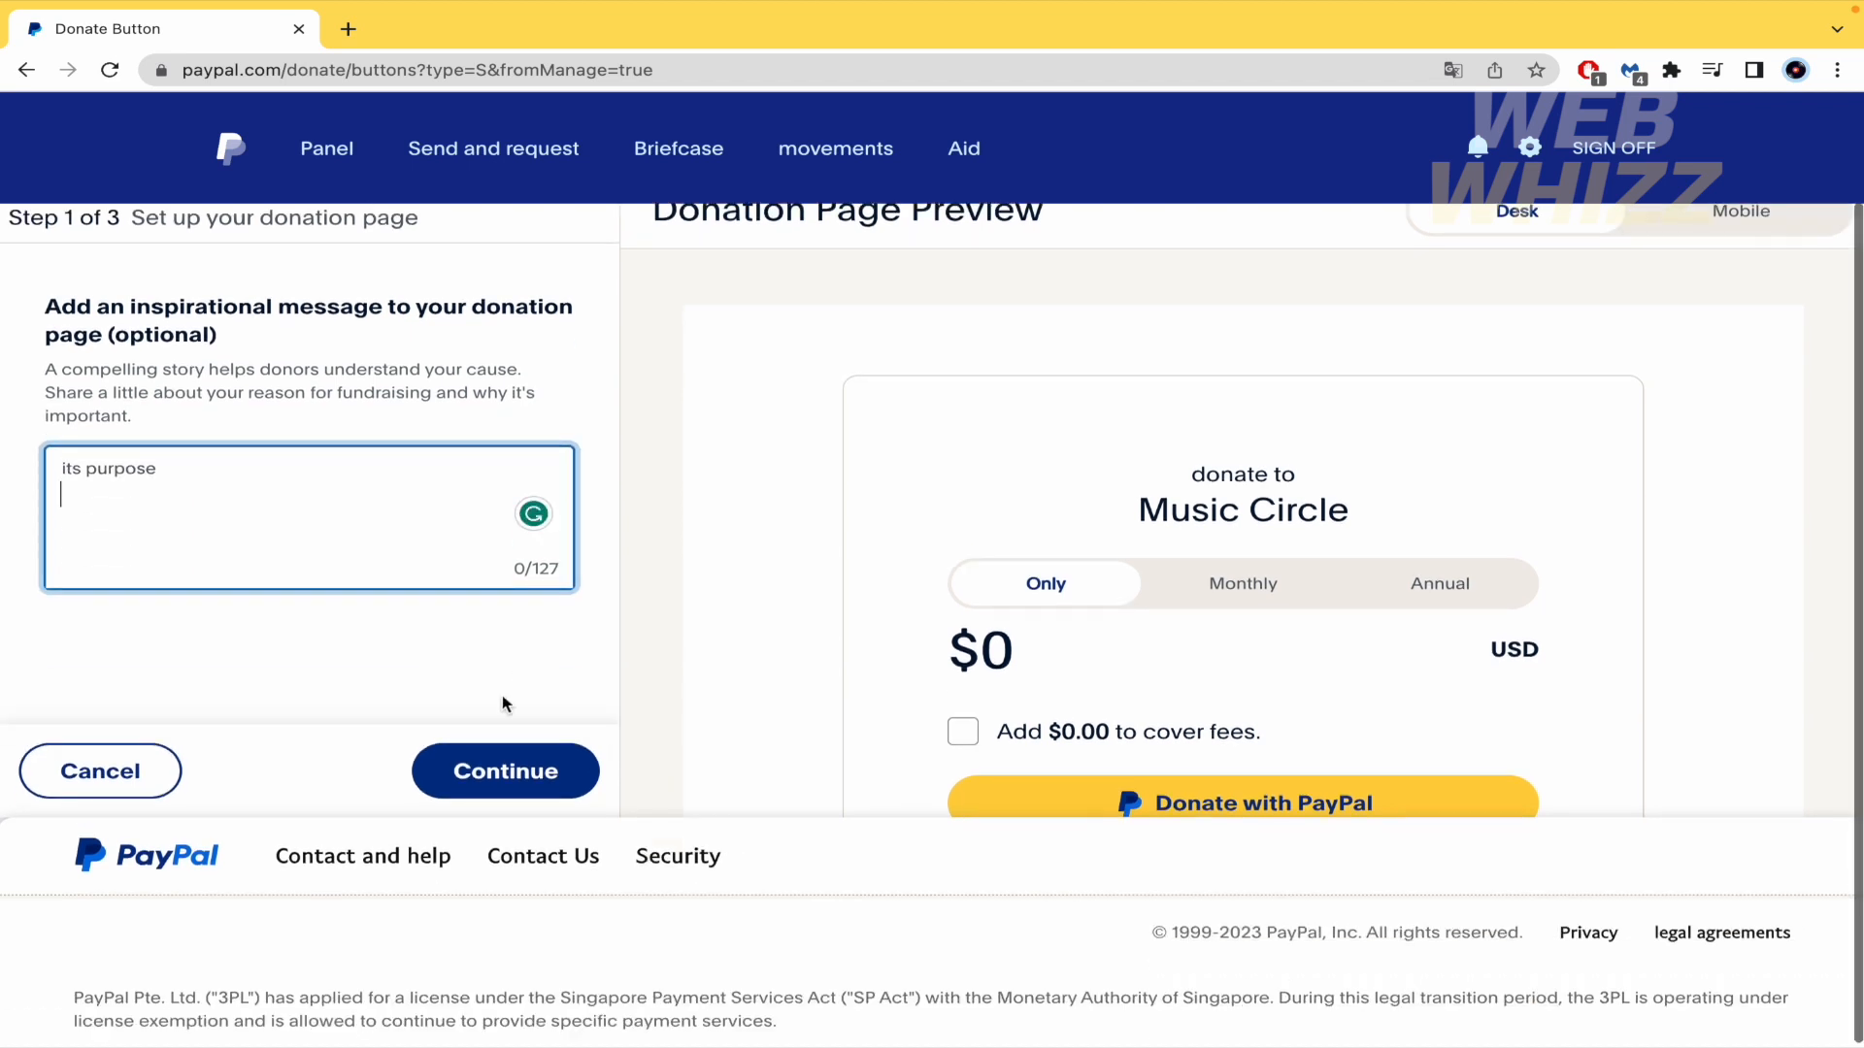
{"action": "left_click", "coordinate": [545, 758]}
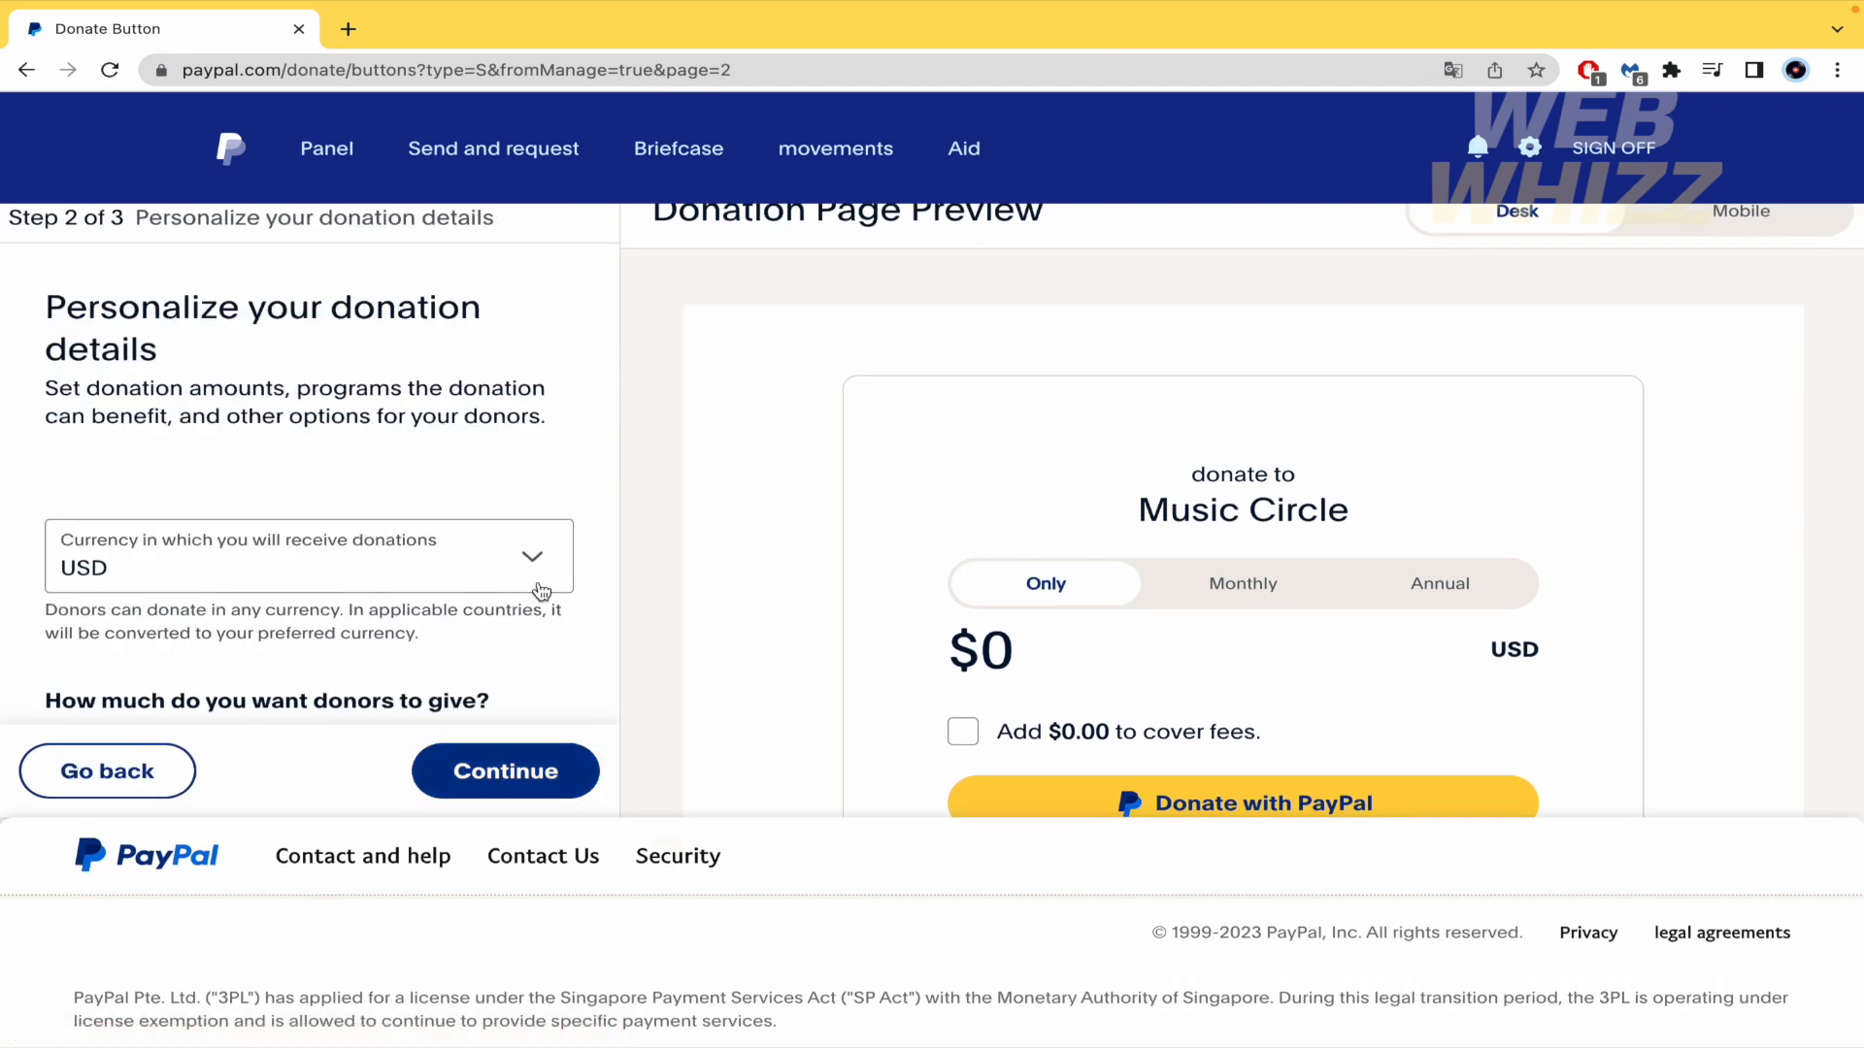
Try an exact donation amount of 300 USD for donors.
{"action": "scroll", "coordinate": [646, 568], "scroll_direction": "up", "scroll_amount": 2}
{"action": "scroll", "coordinate": [502, 649], "scroll_direction": "down", "scroll_amount": 1}
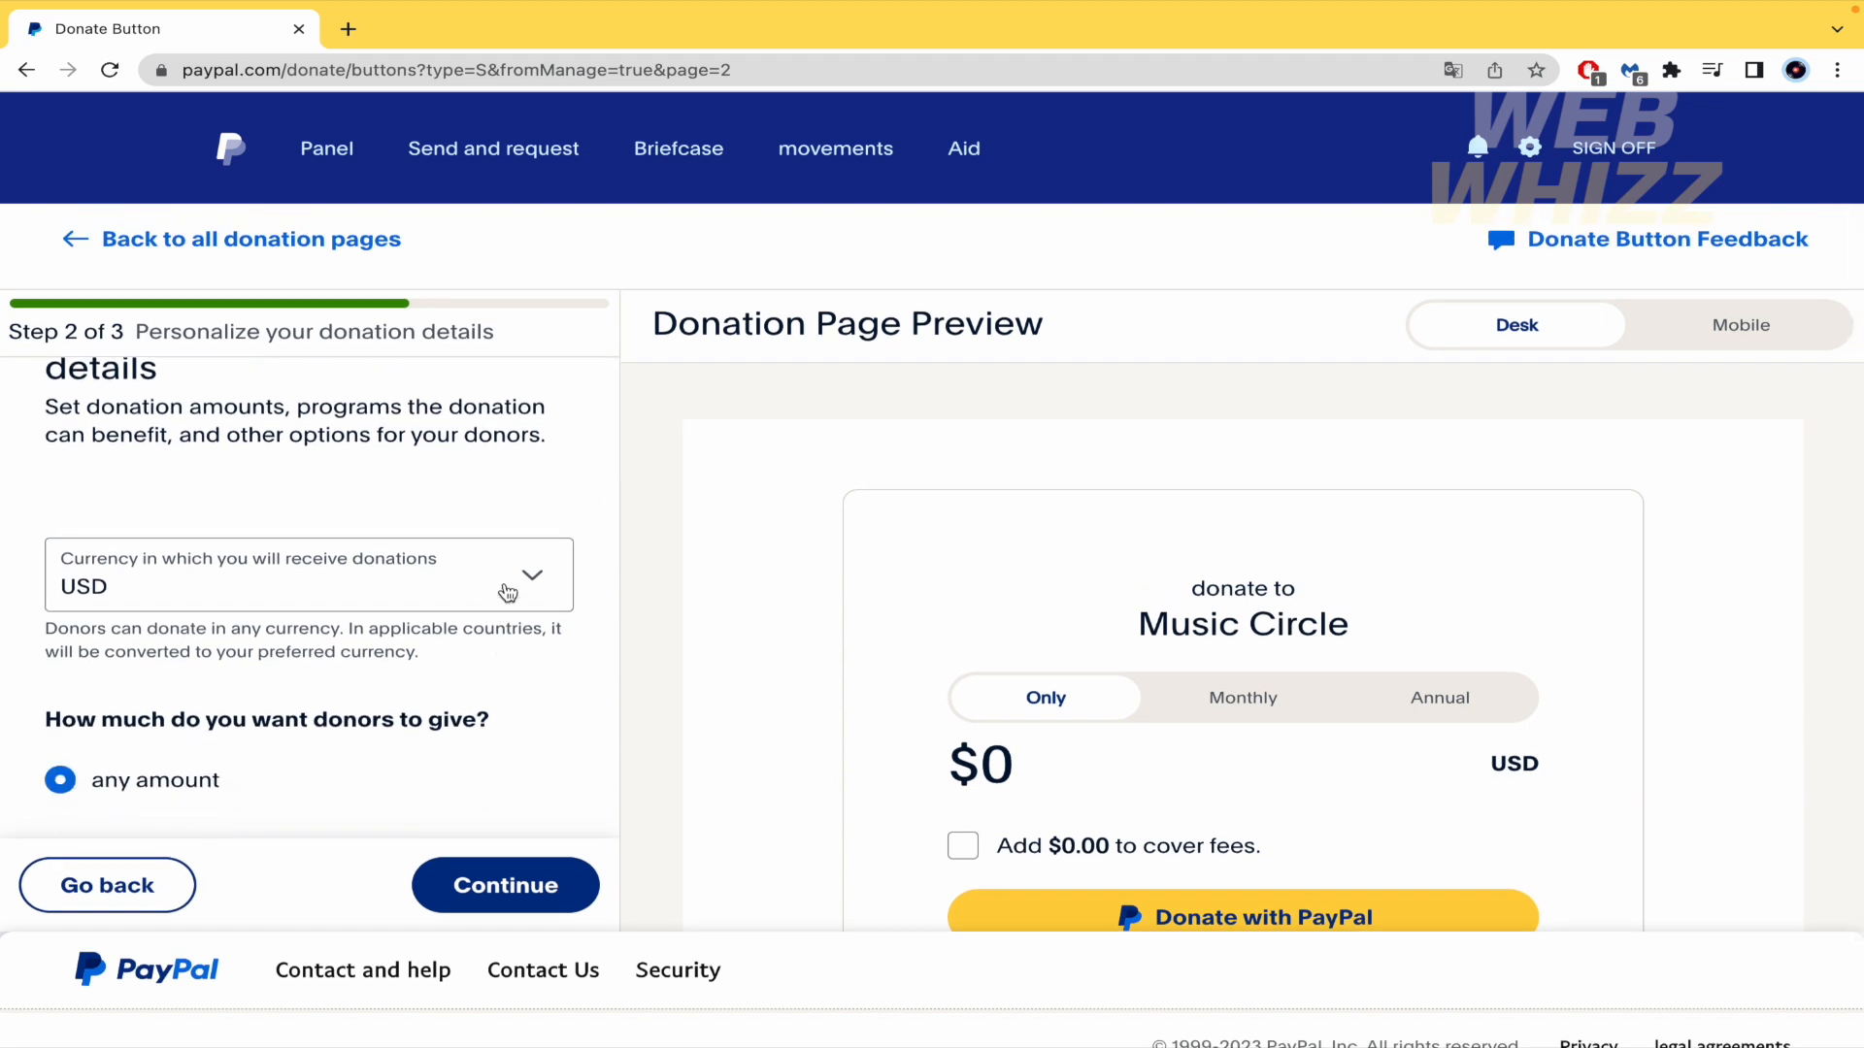
{"action": "scroll", "coordinate": [505, 587], "scroll_direction": "down", "scroll_amount": 3}
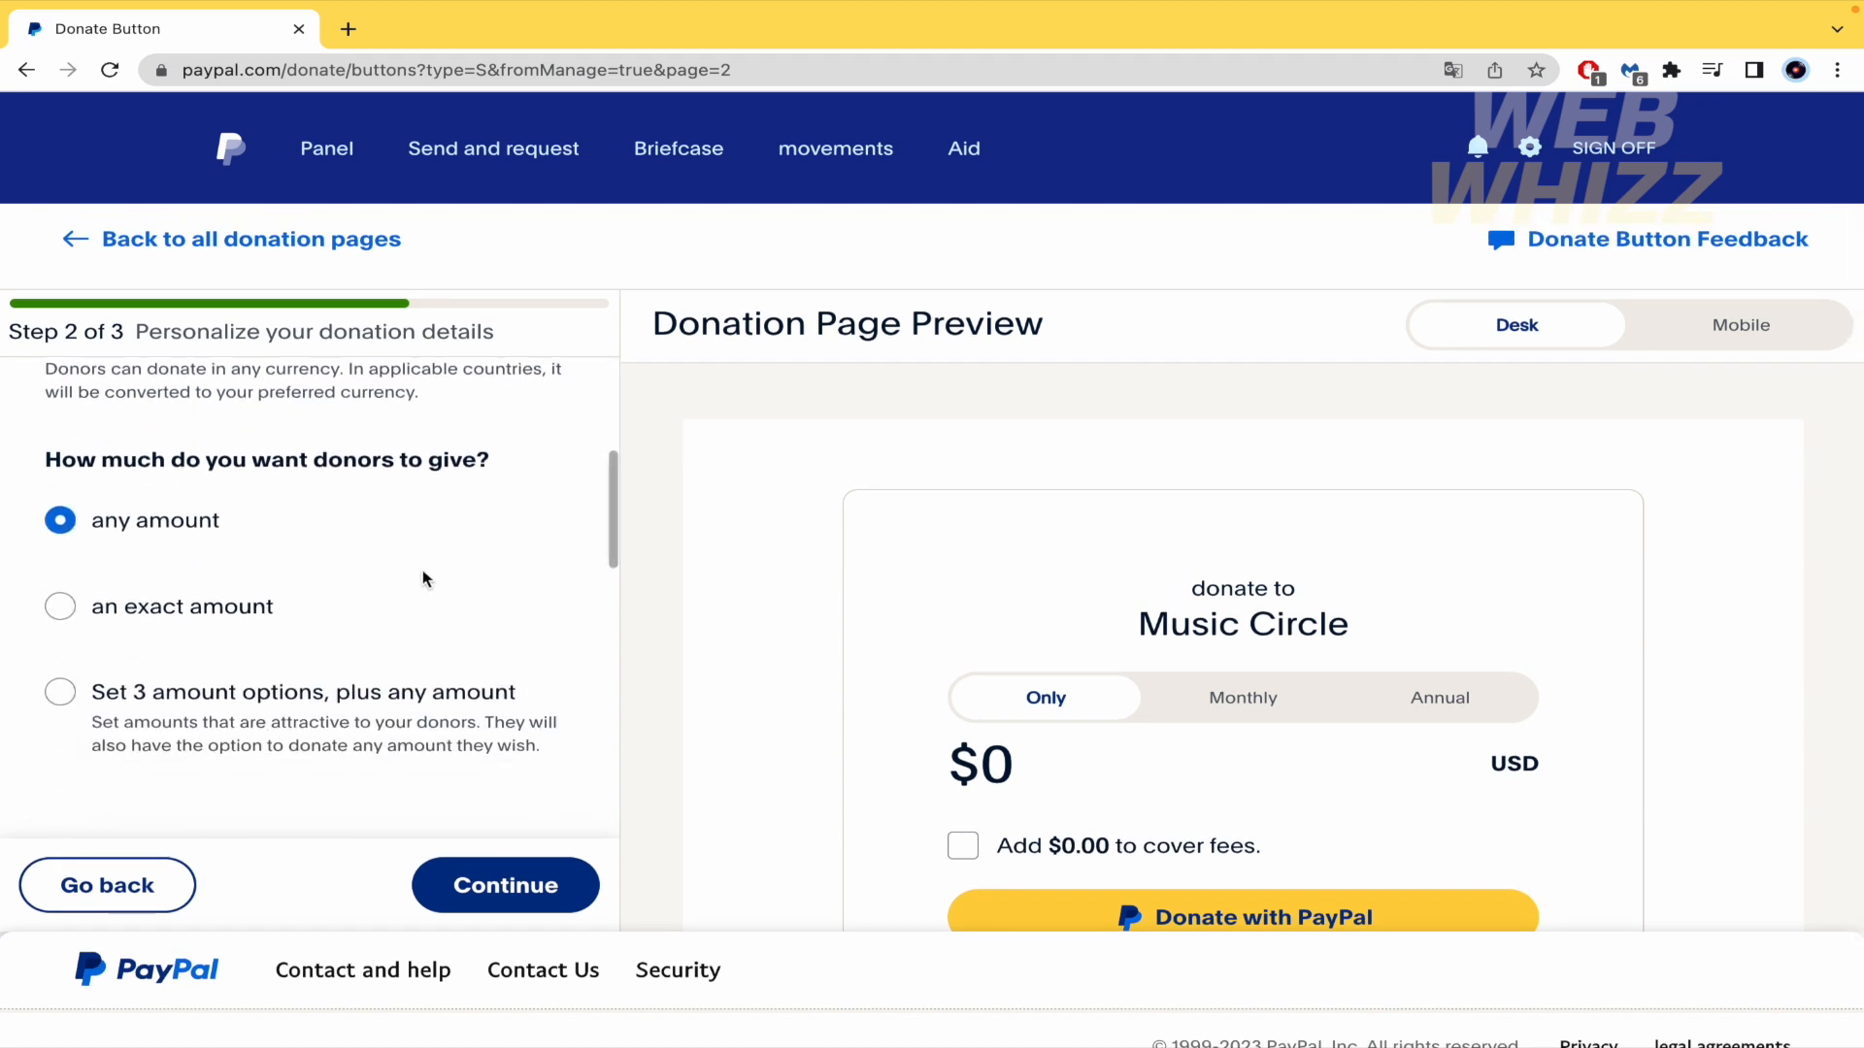
{"action": "scroll", "coordinate": [422, 579], "scroll_direction": "down", "scroll_amount": 1}
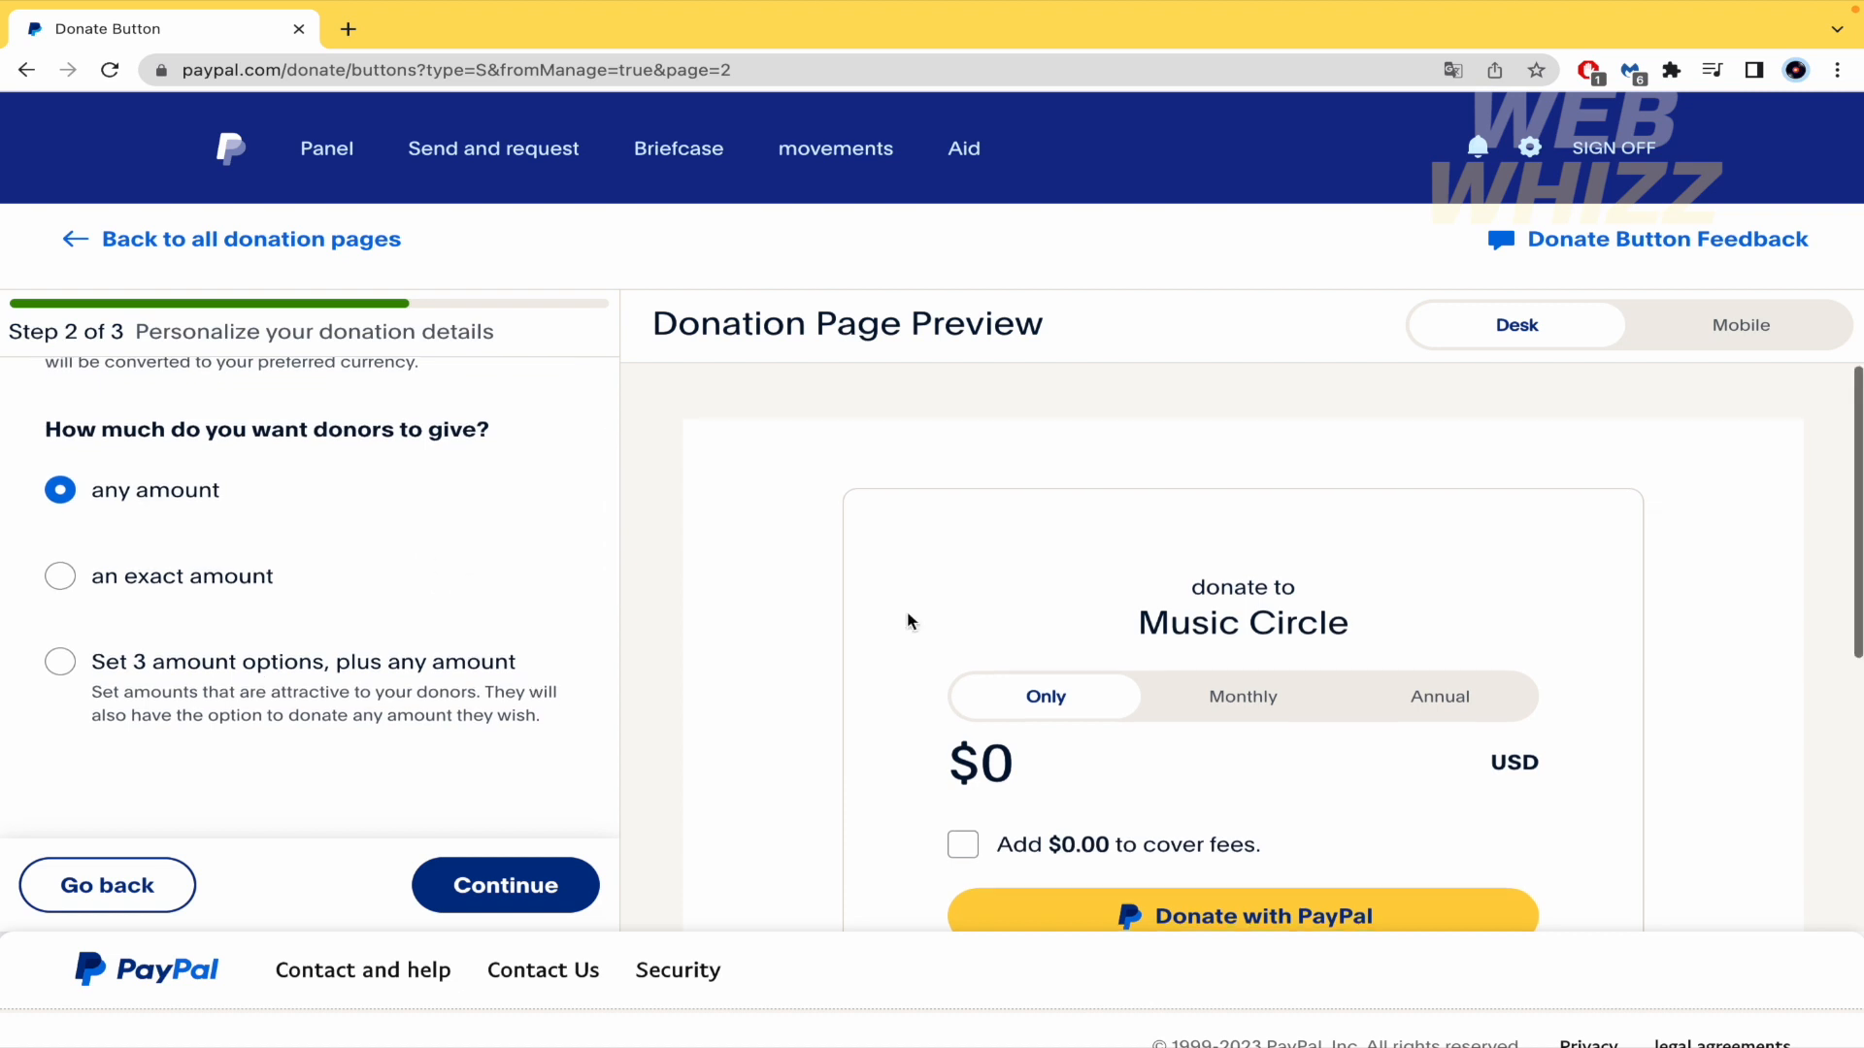
{"action": "scroll", "coordinate": [874, 611], "scroll_direction": "down", "scroll_amount": 2}
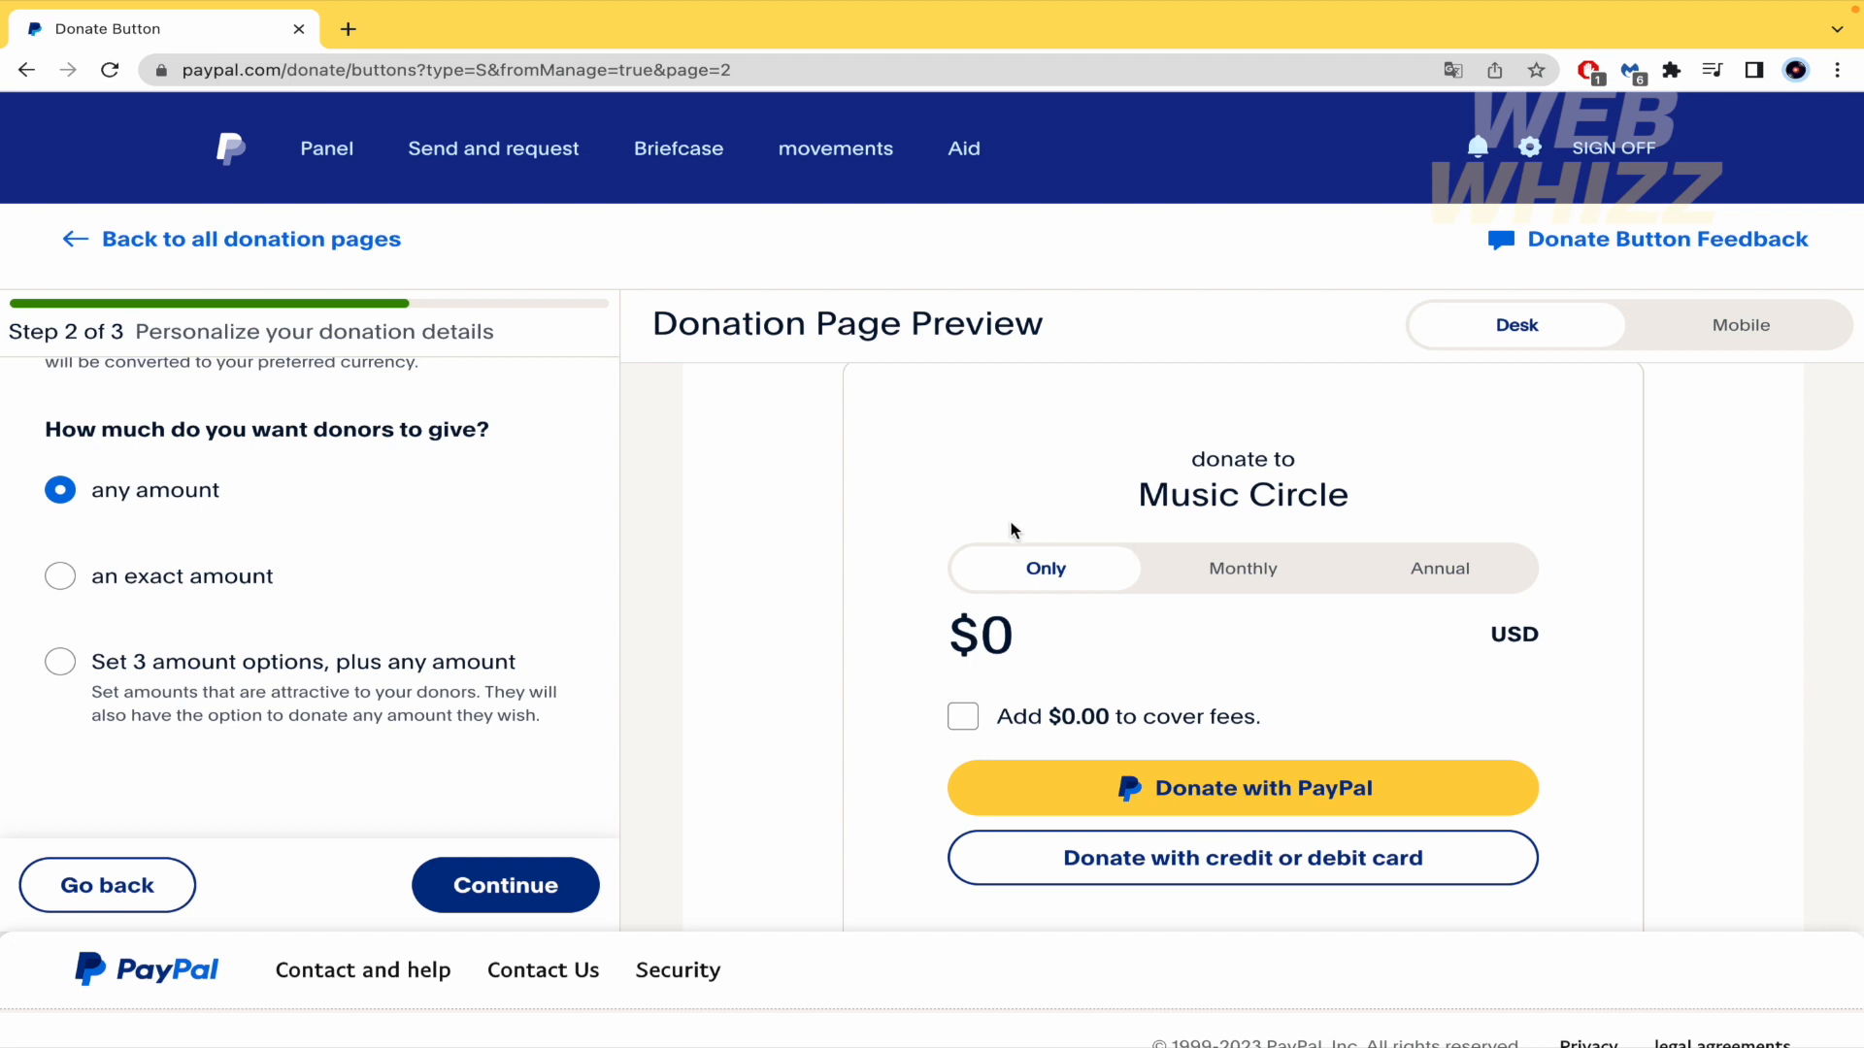
{"action": "left_click", "coordinate": [62, 580]}
{"action": "left_click", "coordinate": [212, 696]}
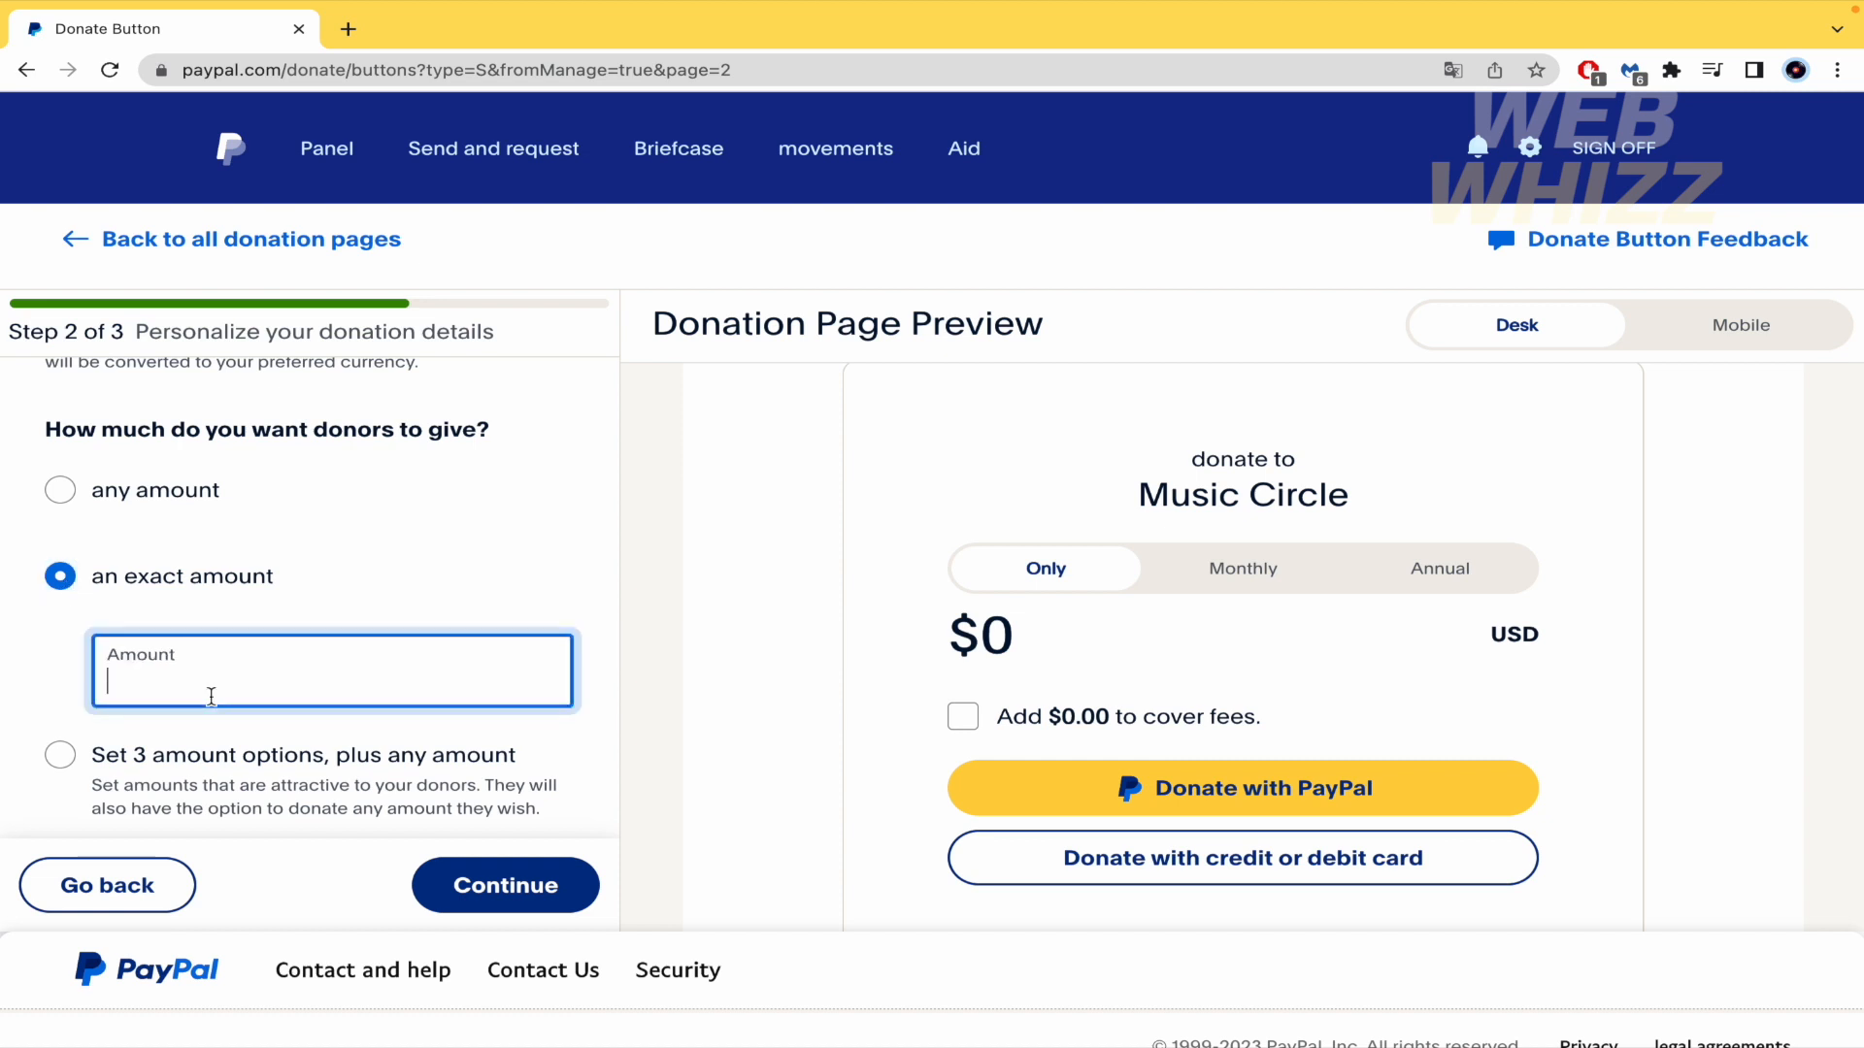
{"action": "type", "text": "300"}
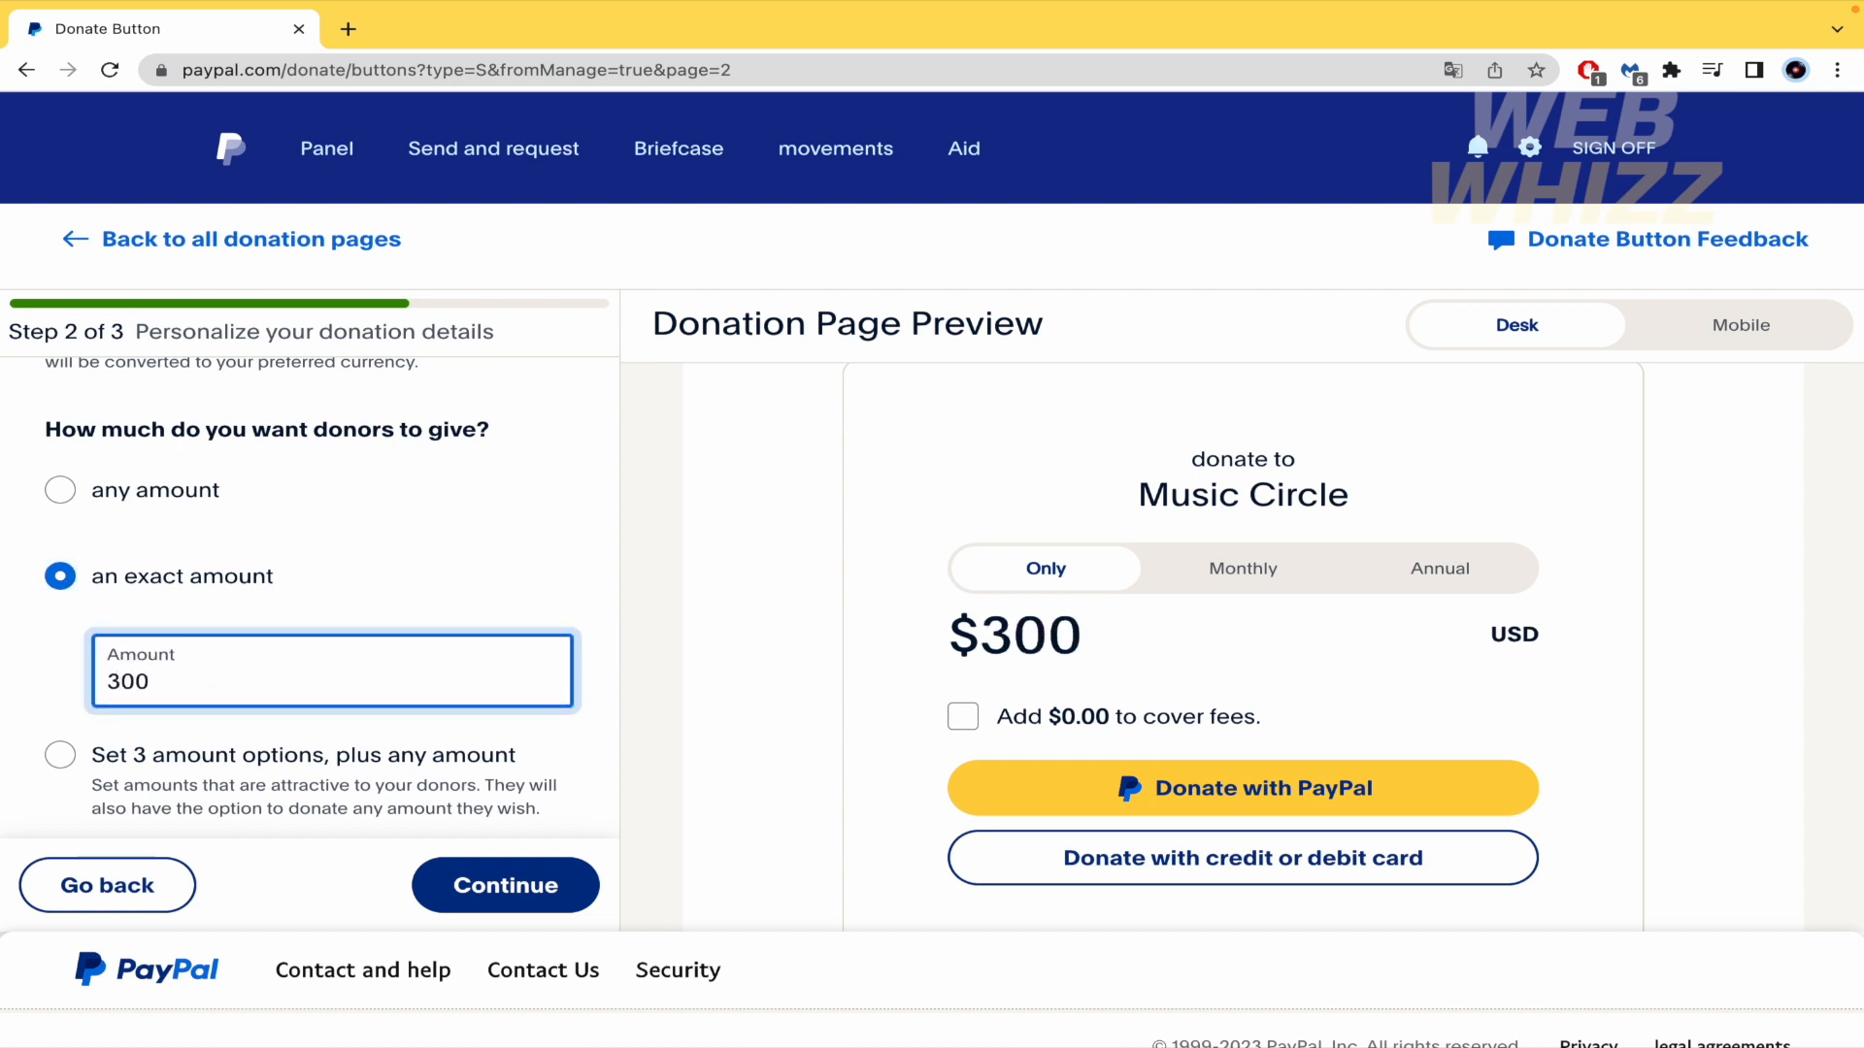
{"action": "left_click", "coordinate": [643, 613]}
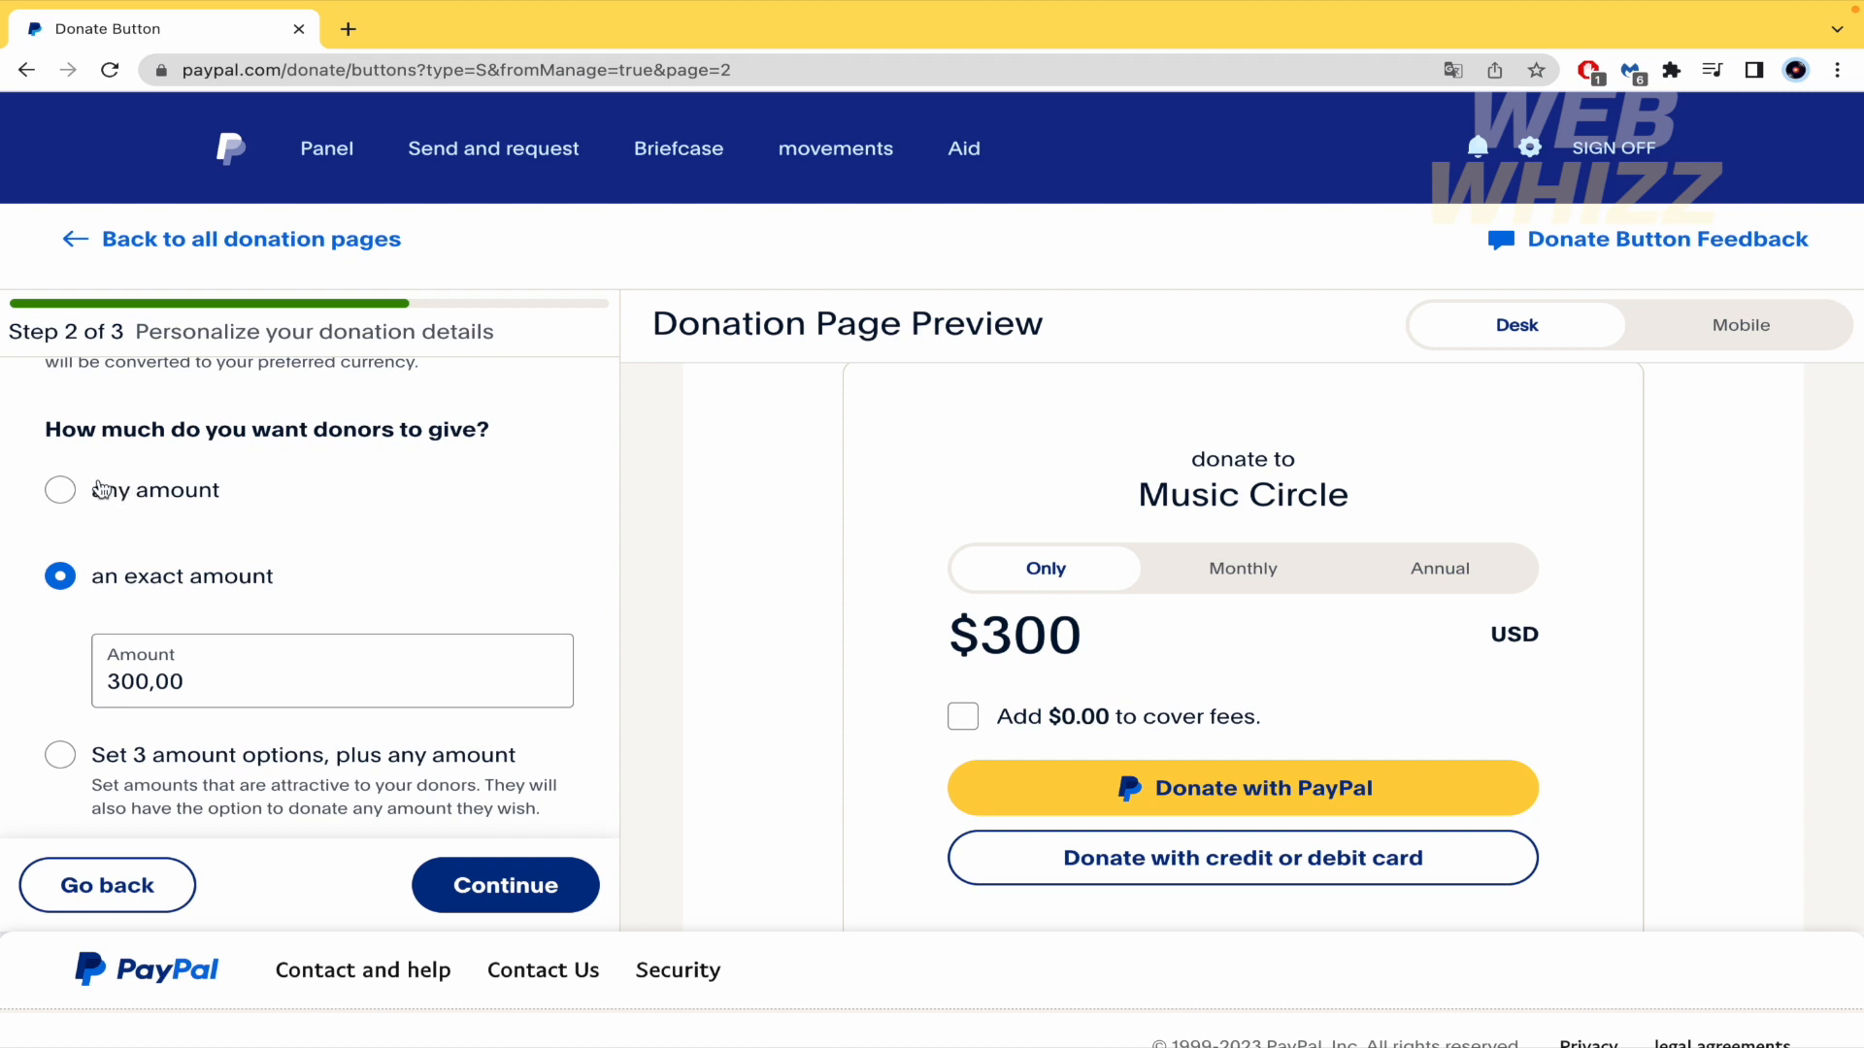
Offer donors three amount options plus any amount, set to 3, 30 and 300 USD.
{"action": "left_click", "coordinate": [101, 489]}
{"action": "left_click", "coordinate": [78, 660]}
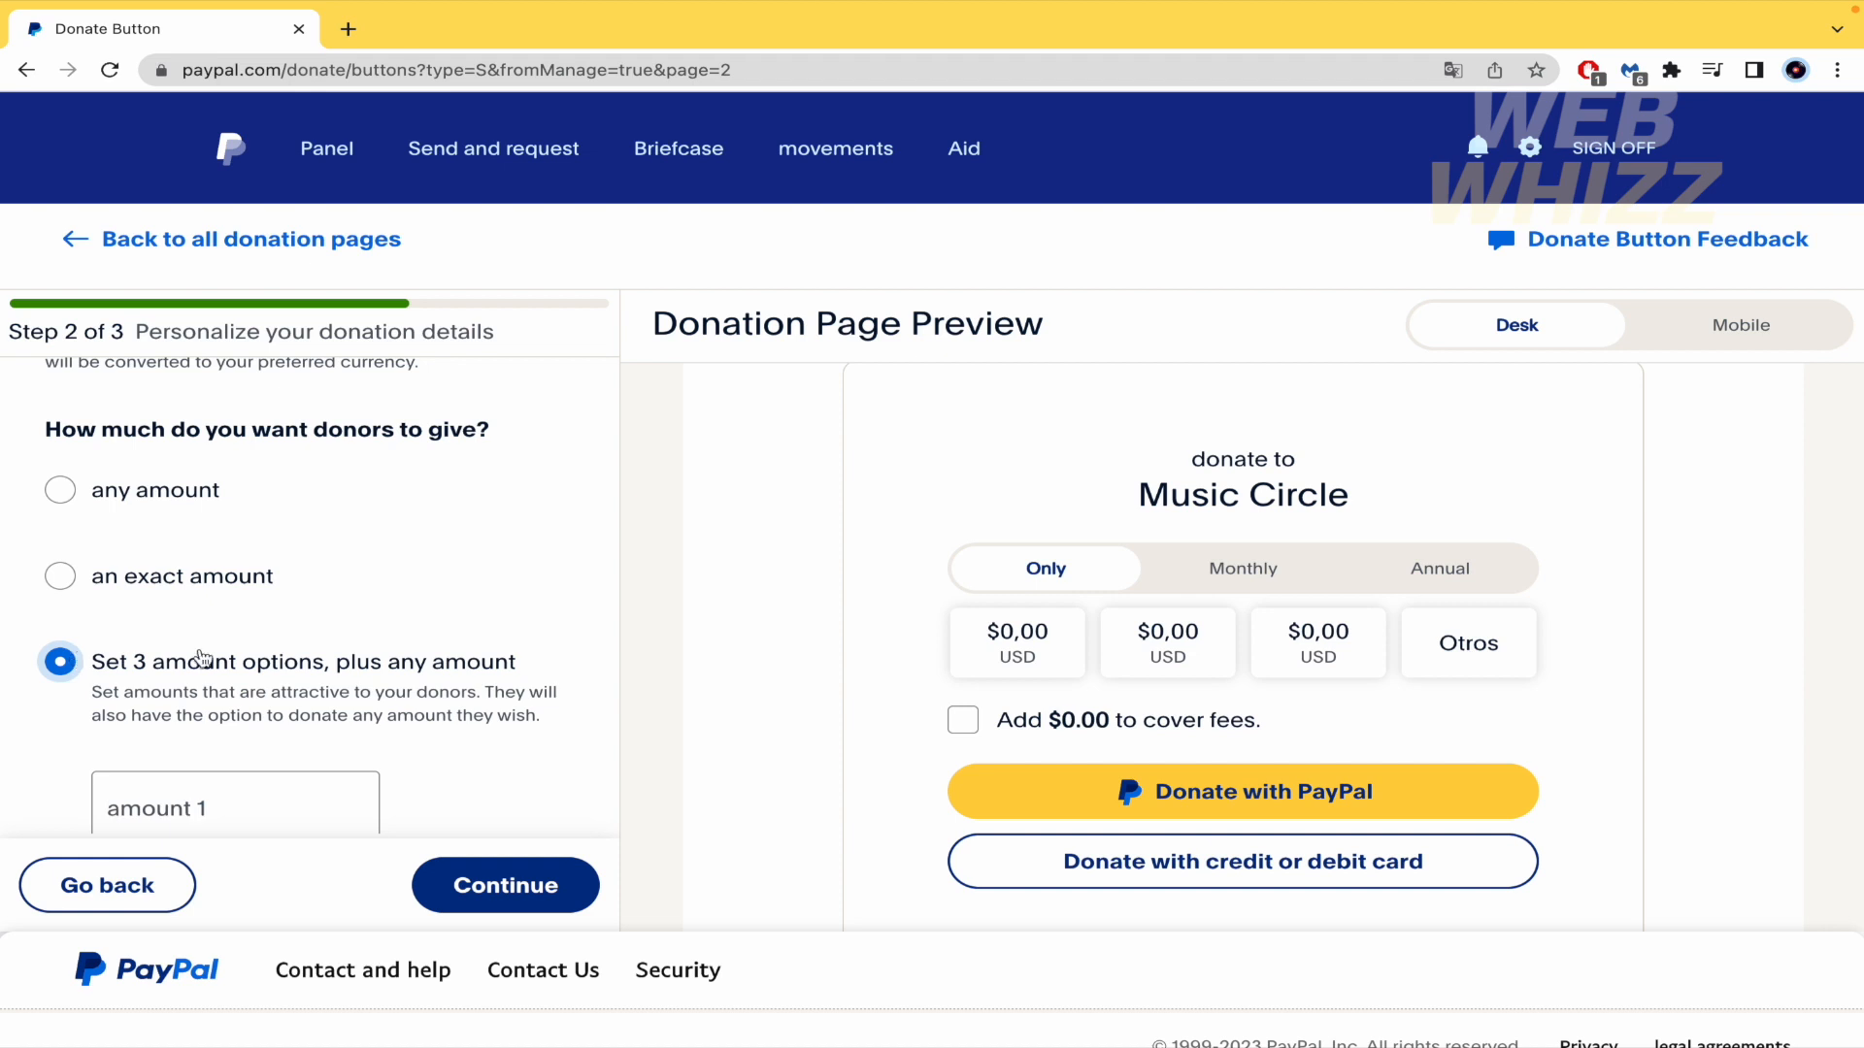
{"action": "scroll", "coordinate": [485, 719], "scroll_direction": "down", "scroll_amount": 1}
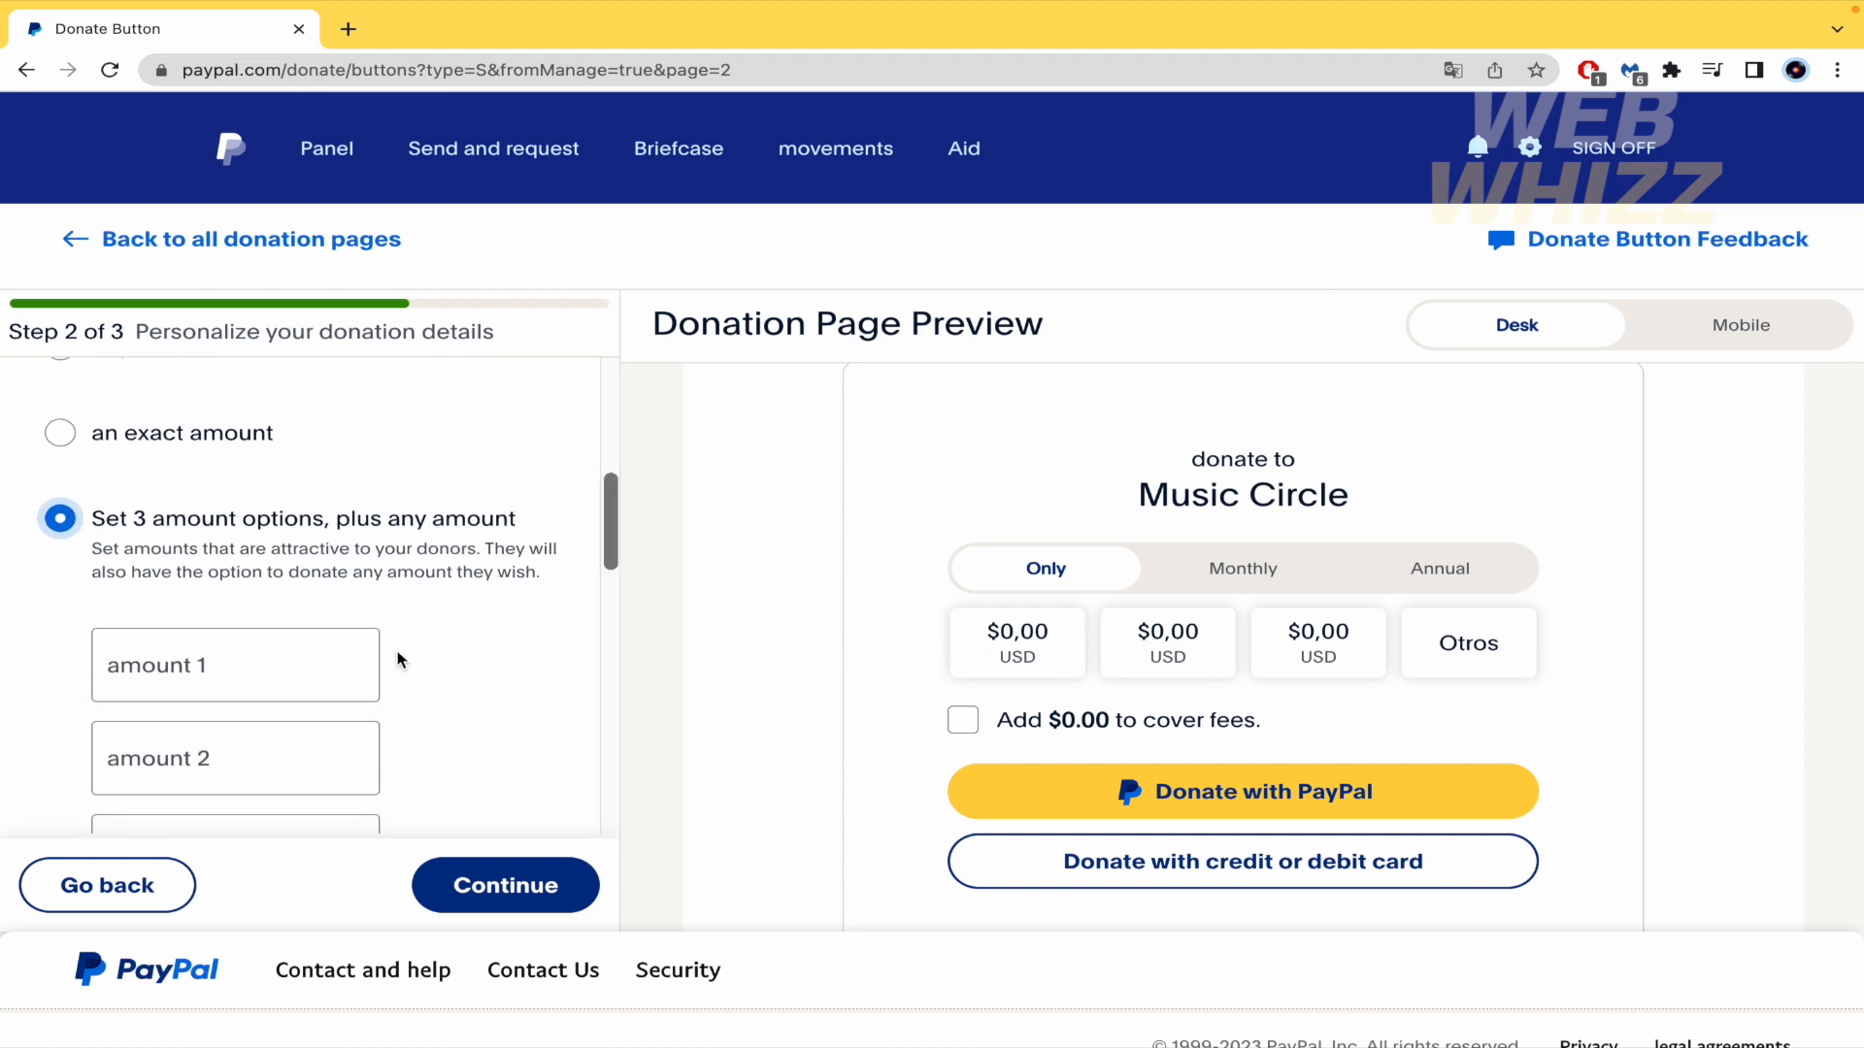
{"action": "left_click", "coordinate": [309, 649]}
{"action": "scroll", "coordinate": [308, 647], "scroll_direction": "down", "scroll_amount": 1}
{"action": "type", "text": "3"}
{"action": "left_click", "coordinate": [276, 674]}
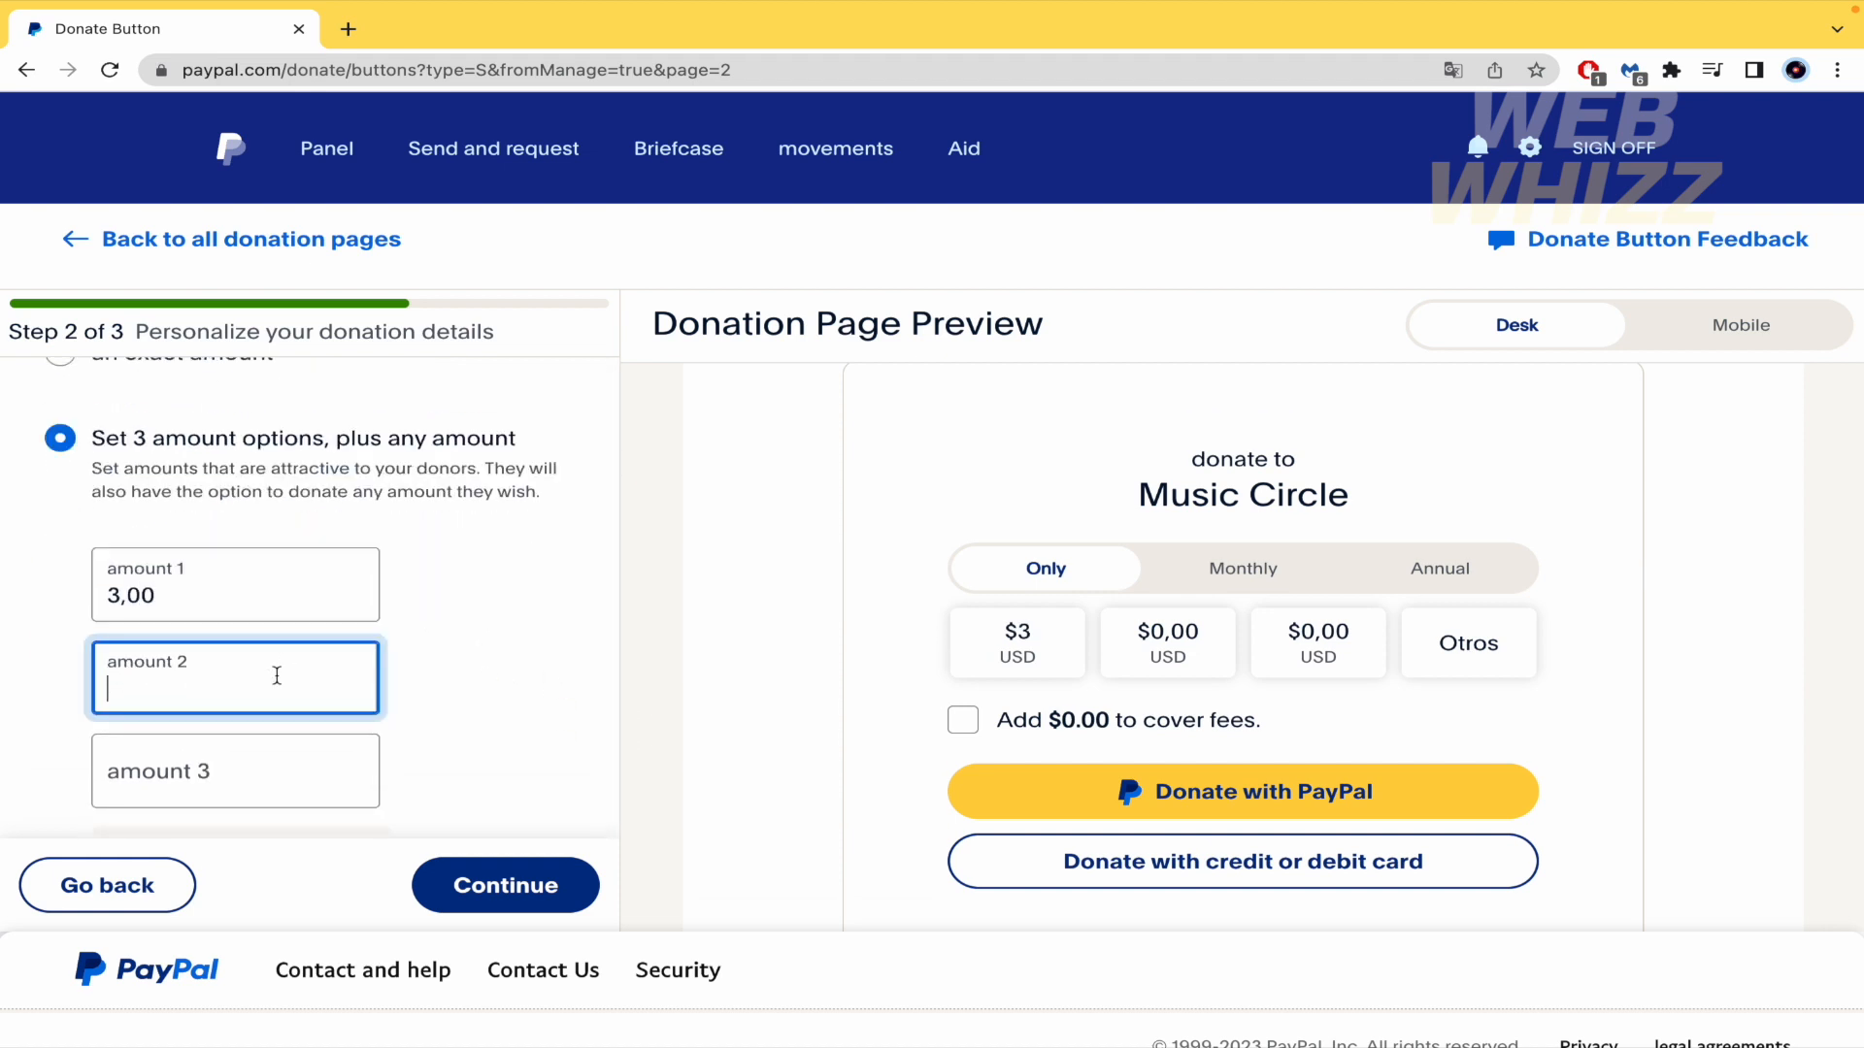
{"action": "type", "text": "30"}
{"action": "left_click", "coordinate": [289, 769]}
{"action": "type", "text": "3"}
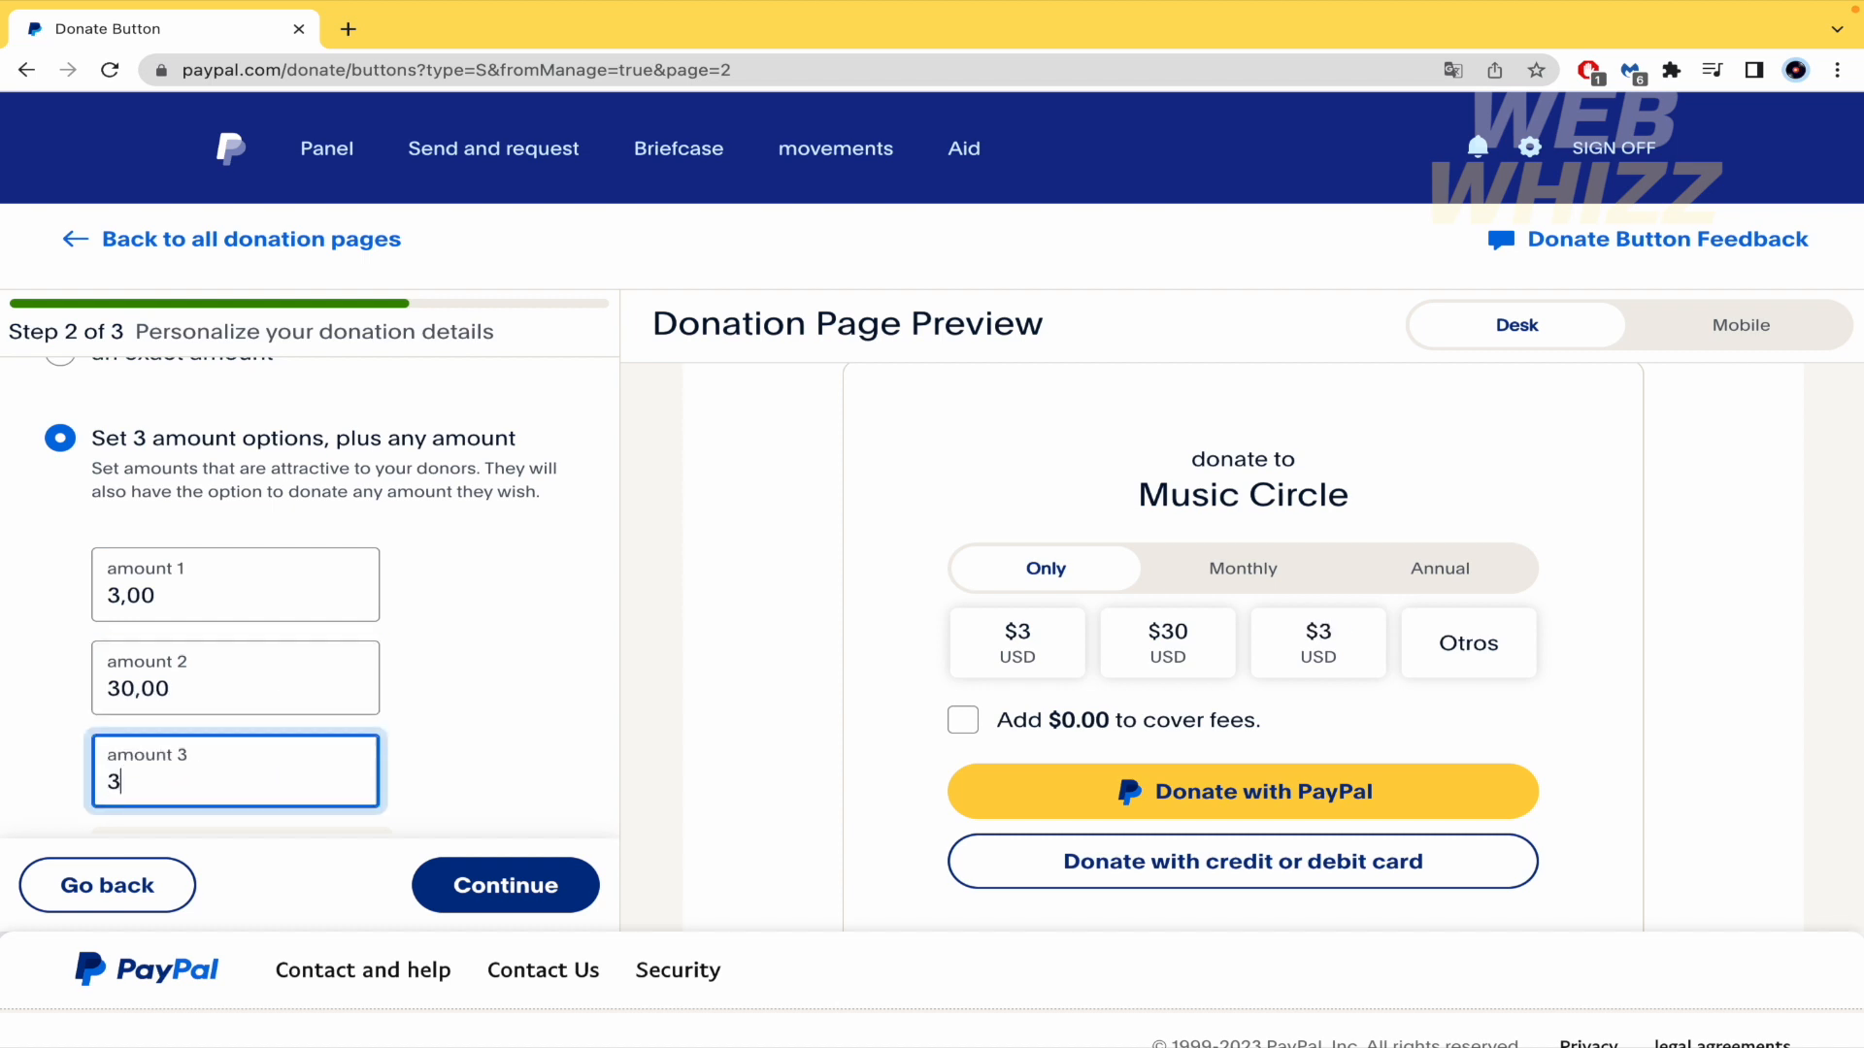
{"action": "type", "text": "00"}
{"action": "scroll", "coordinate": [290, 769], "scroll_direction": "down", "scroll_amount": 3}
{"action": "left_click", "coordinate": [481, 581]}
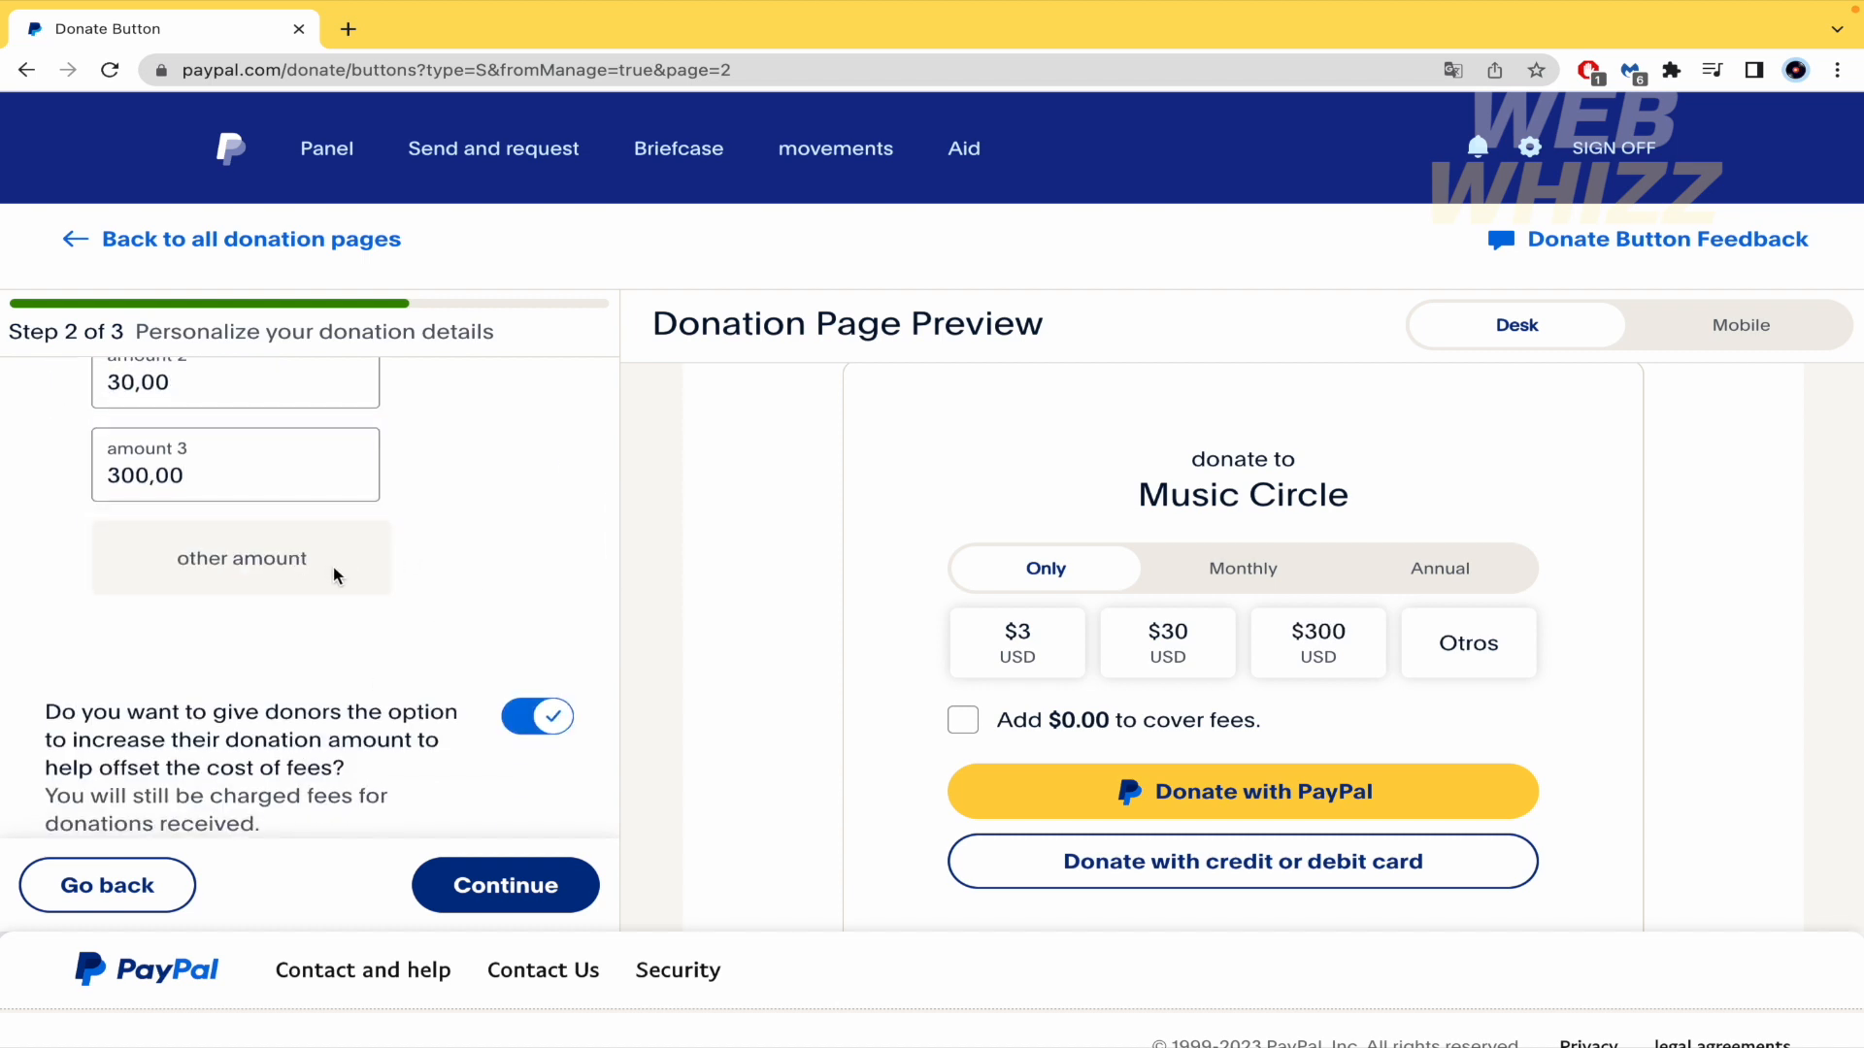
Switch the option that lets donors help offset the cost of fees off and back on.
{"action": "scroll", "coordinate": [287, 558], "scroll_direction": "up", "scroll_amount": 1}
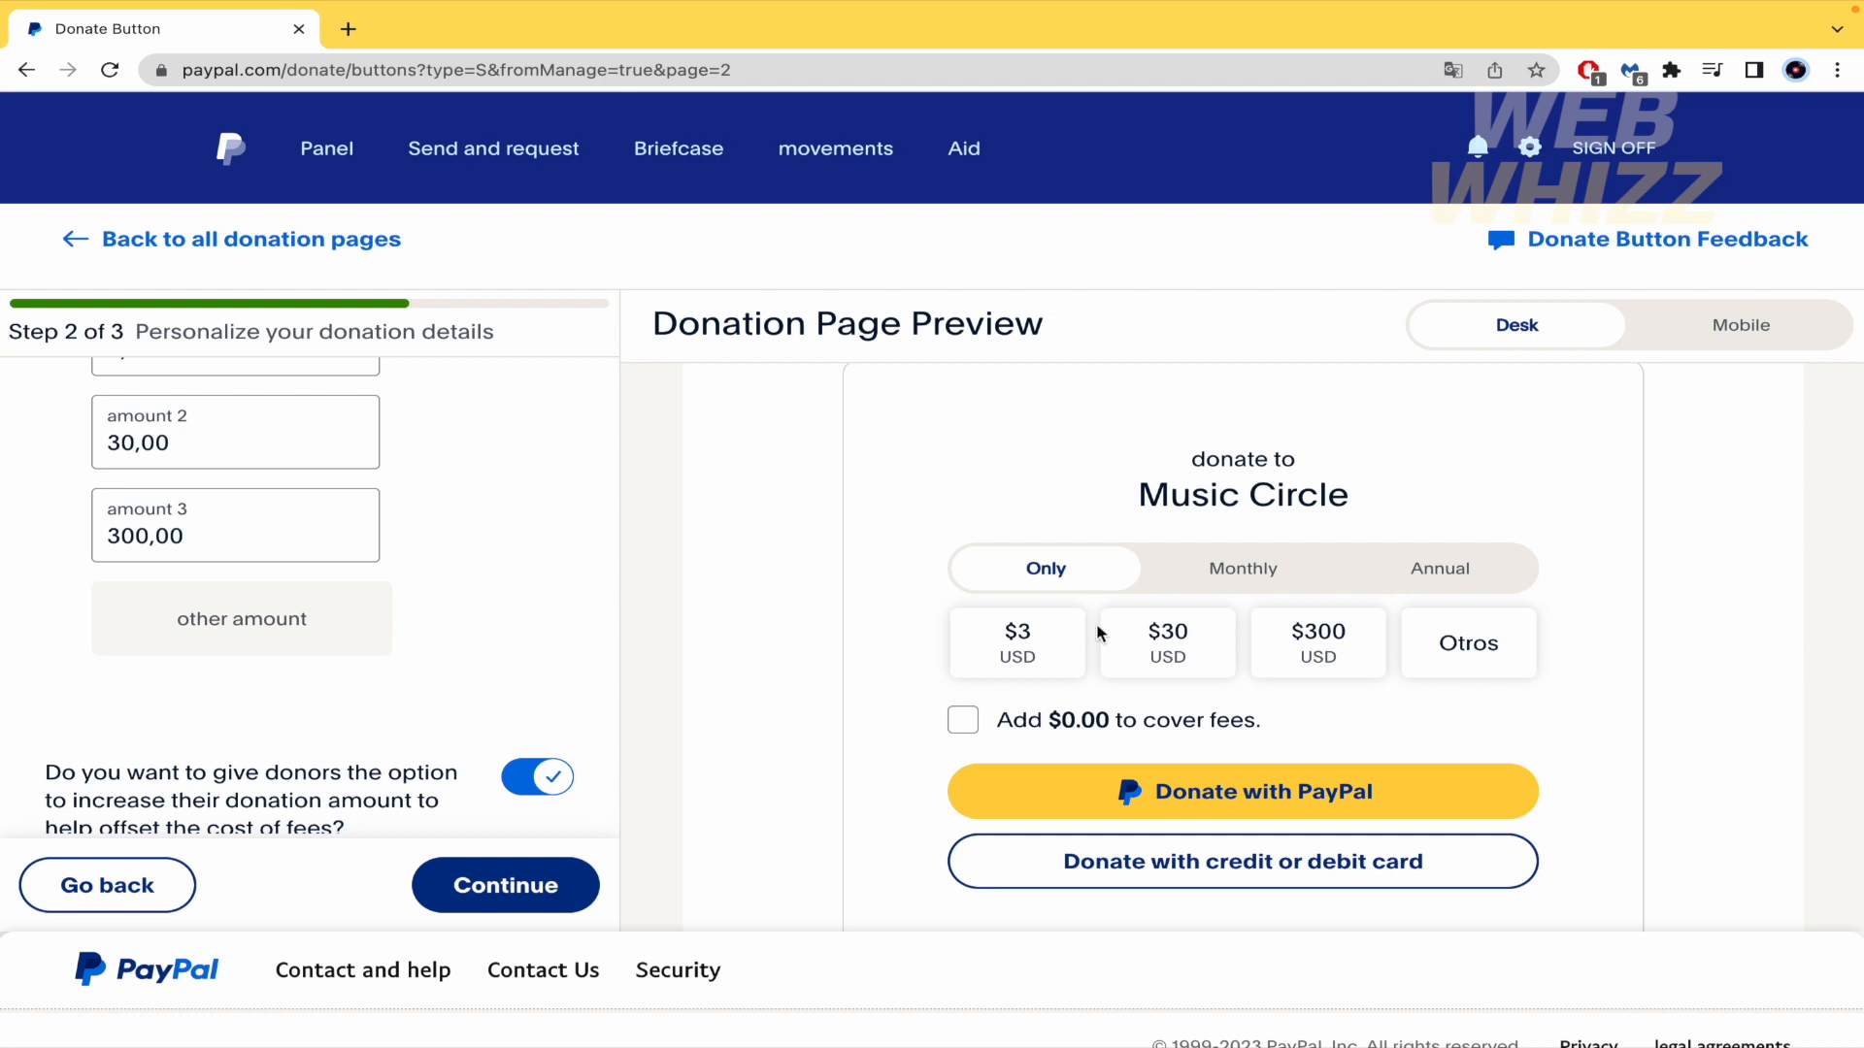
{"action": "scroll", "coordinate": [387, 629], "scroll_direction": "down", "scroll_amount": 4}
{"action": "scroll", "coordinate": [387, 629], "scroll_direction": "down", "scroll_amount": 2}
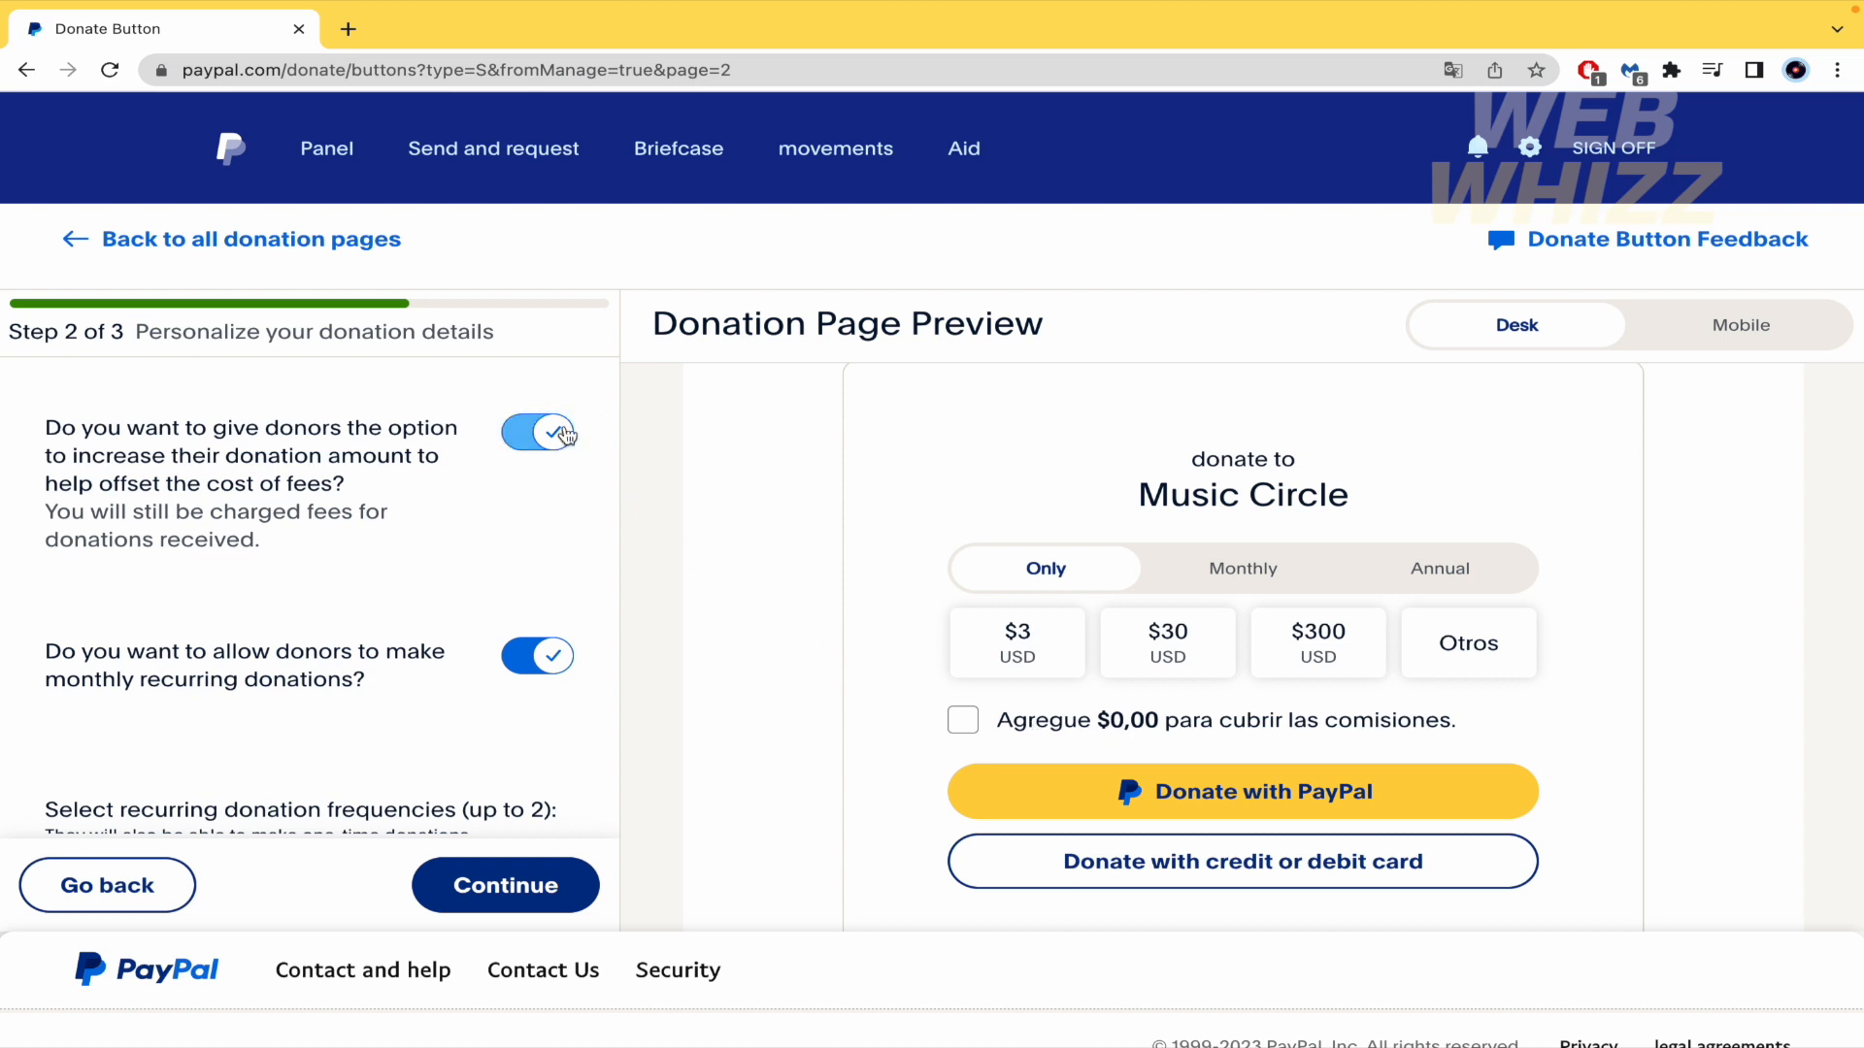
{"action": "left_click", "coordinate": [558, 434]}
{"action": "left_click", "coordinate": [558, 434]}
Turn off the option that allows donors to make monthly recurring donations.
{"action": "scroll", "coordinate": [408, 653], "scroll_direction": "down", "scroll_amount": 2}
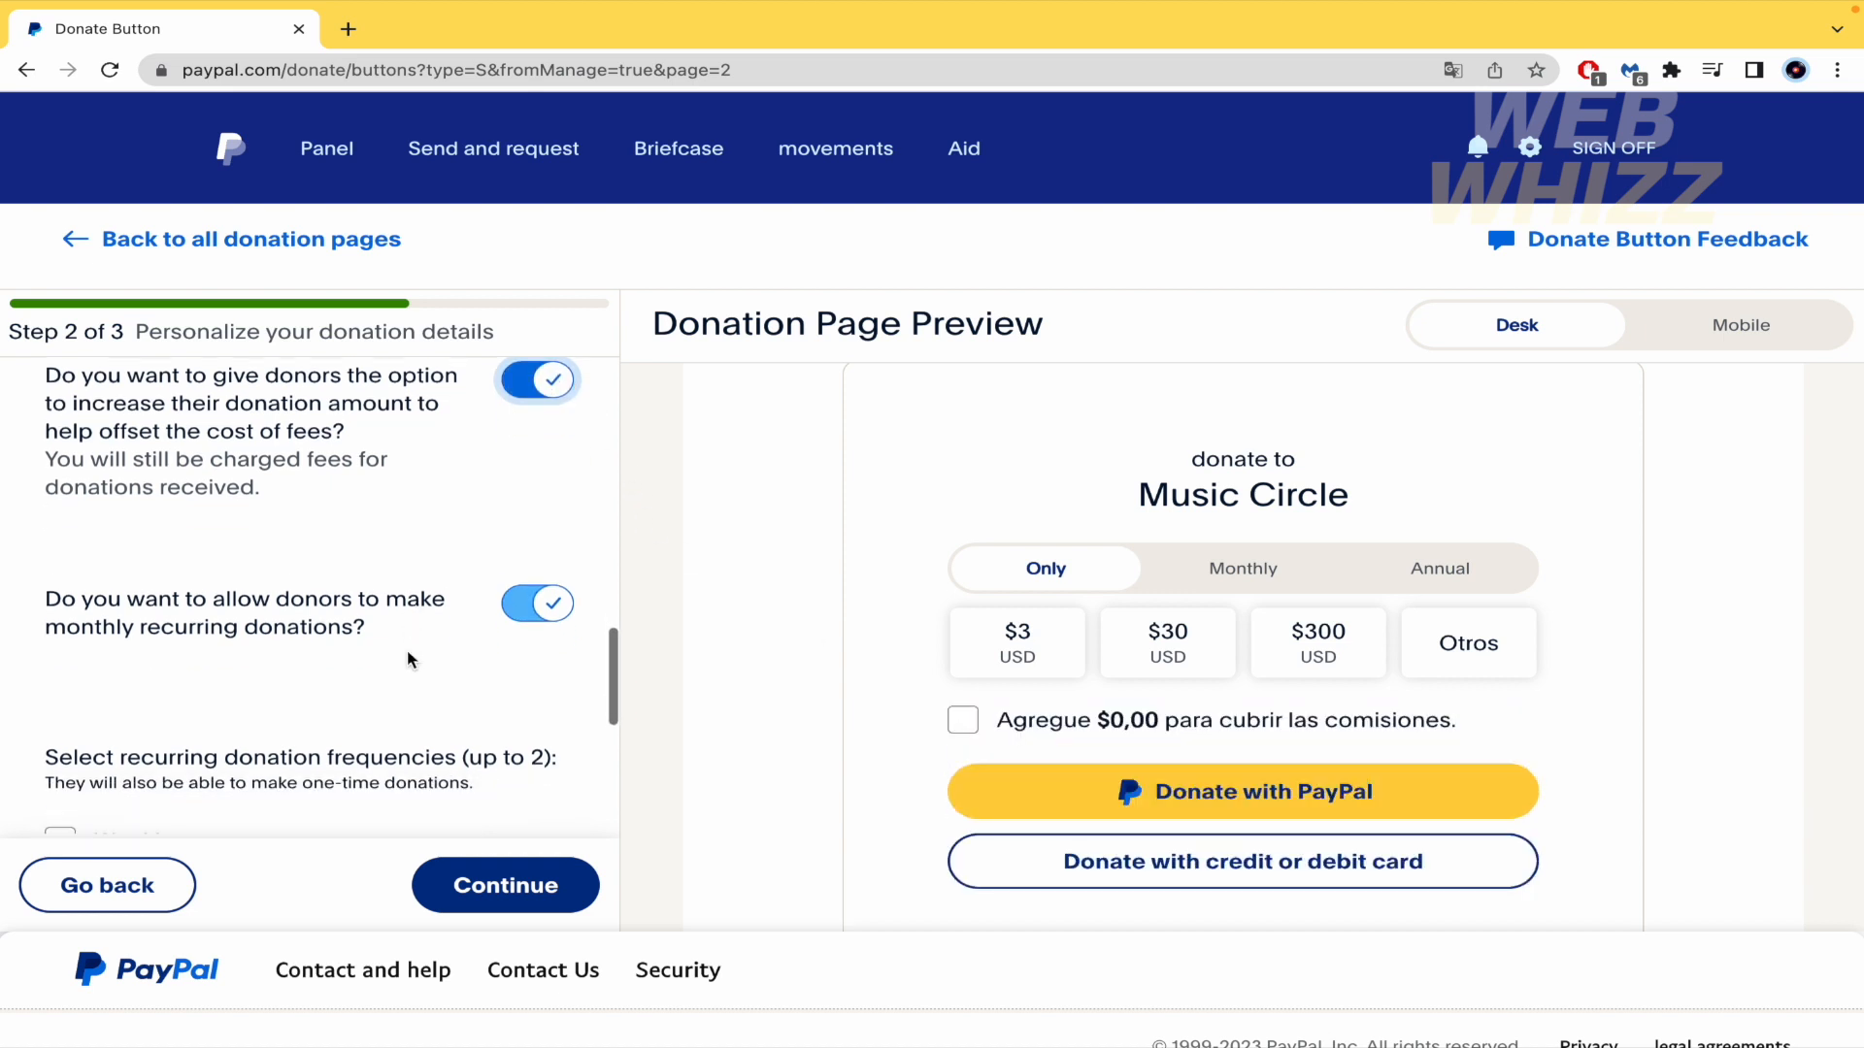
{"action": "scroll", "coordinate": [407, 653], "scroll_direction": "down", "scroll_amount": 1}
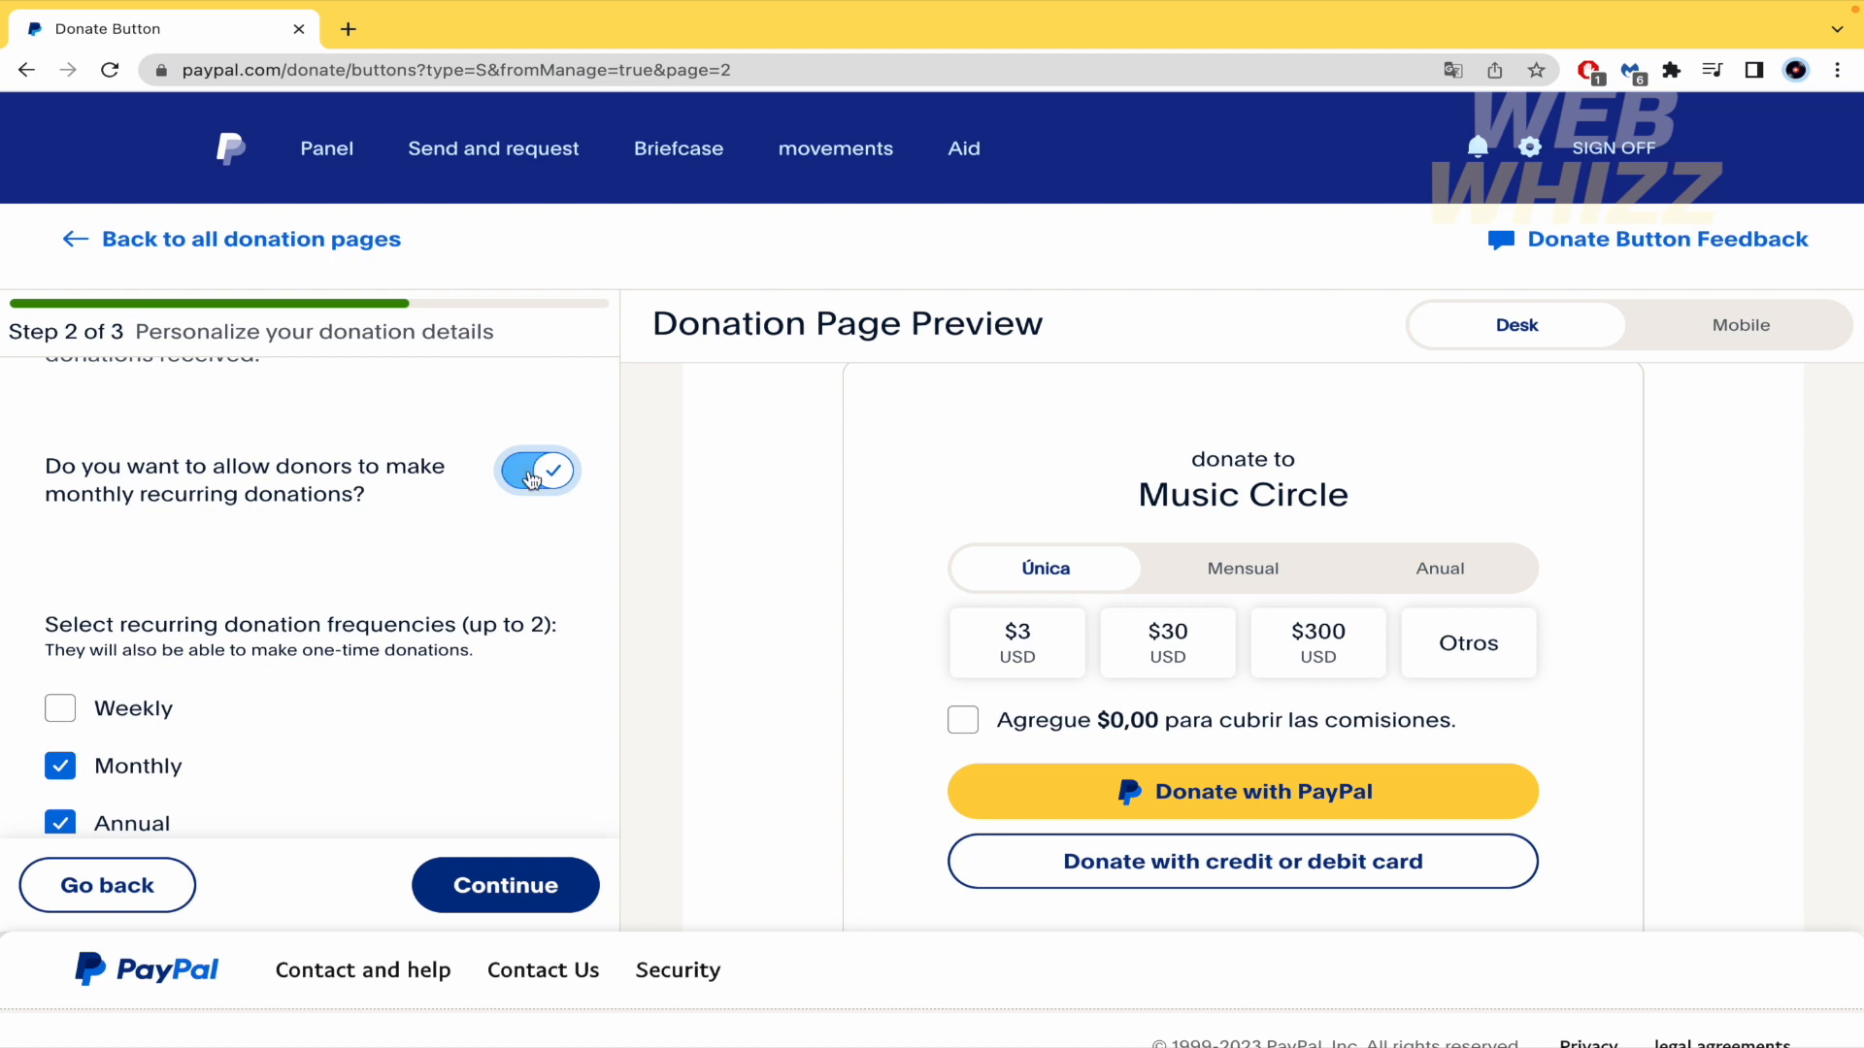
{"action": "left_click", "coordinate": [534, 474]}
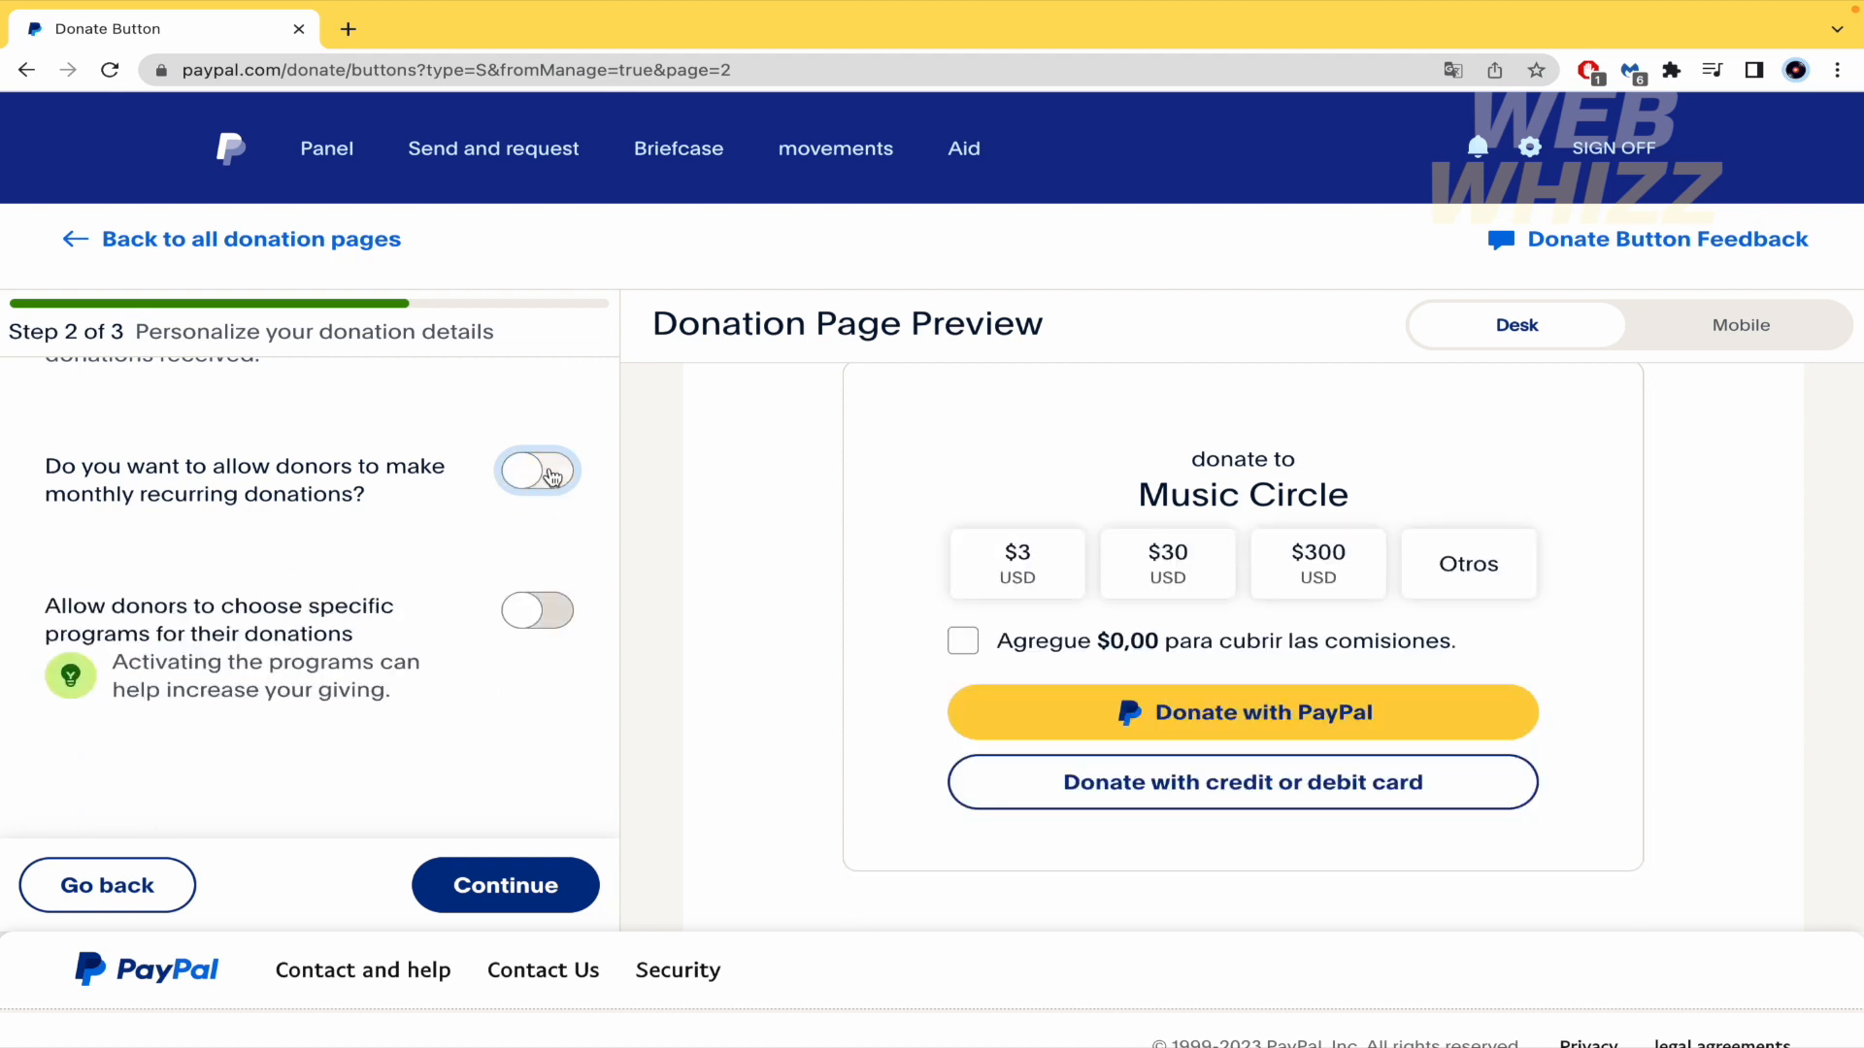
{"action": "left_click", "coordinate": [551, 477]}
{"action": "scroll", "coordinate": [423, 580], "scroll_direction": "down", "scroll_amount": 1}
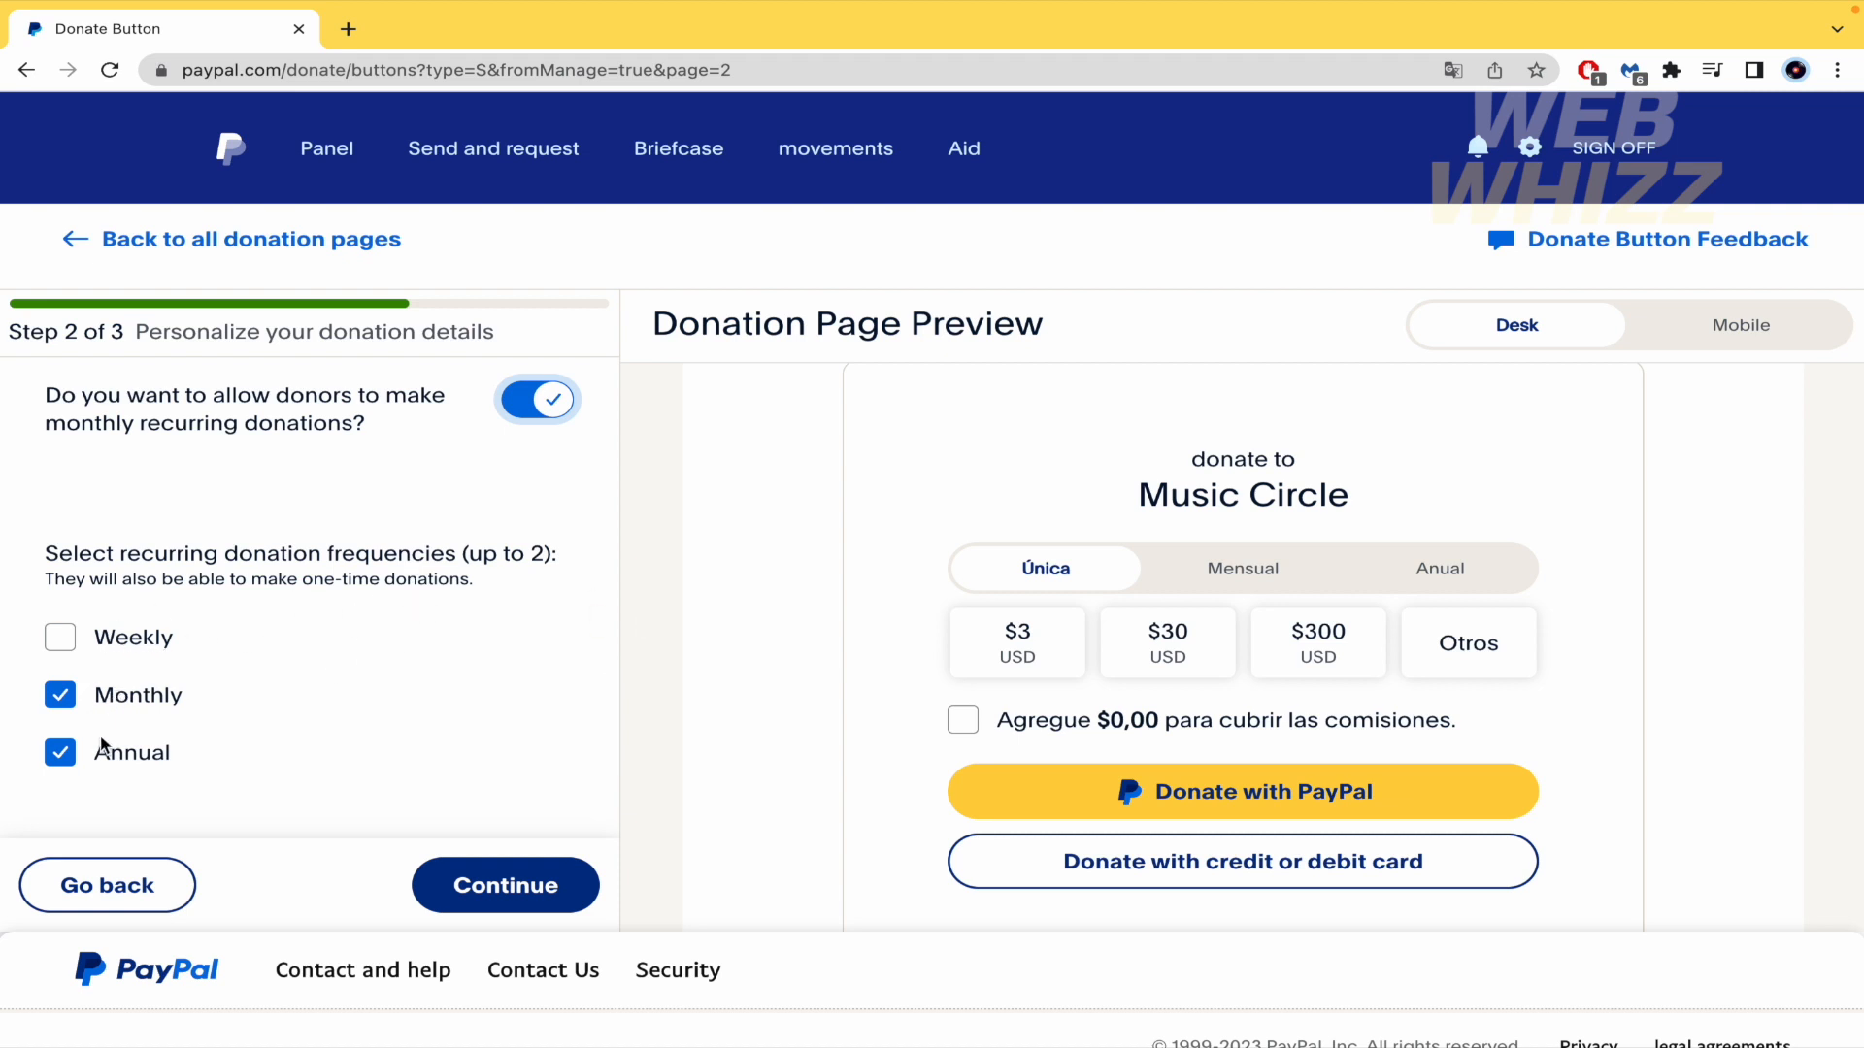
{"action": "left_click", "coordinate": [539, 401]}
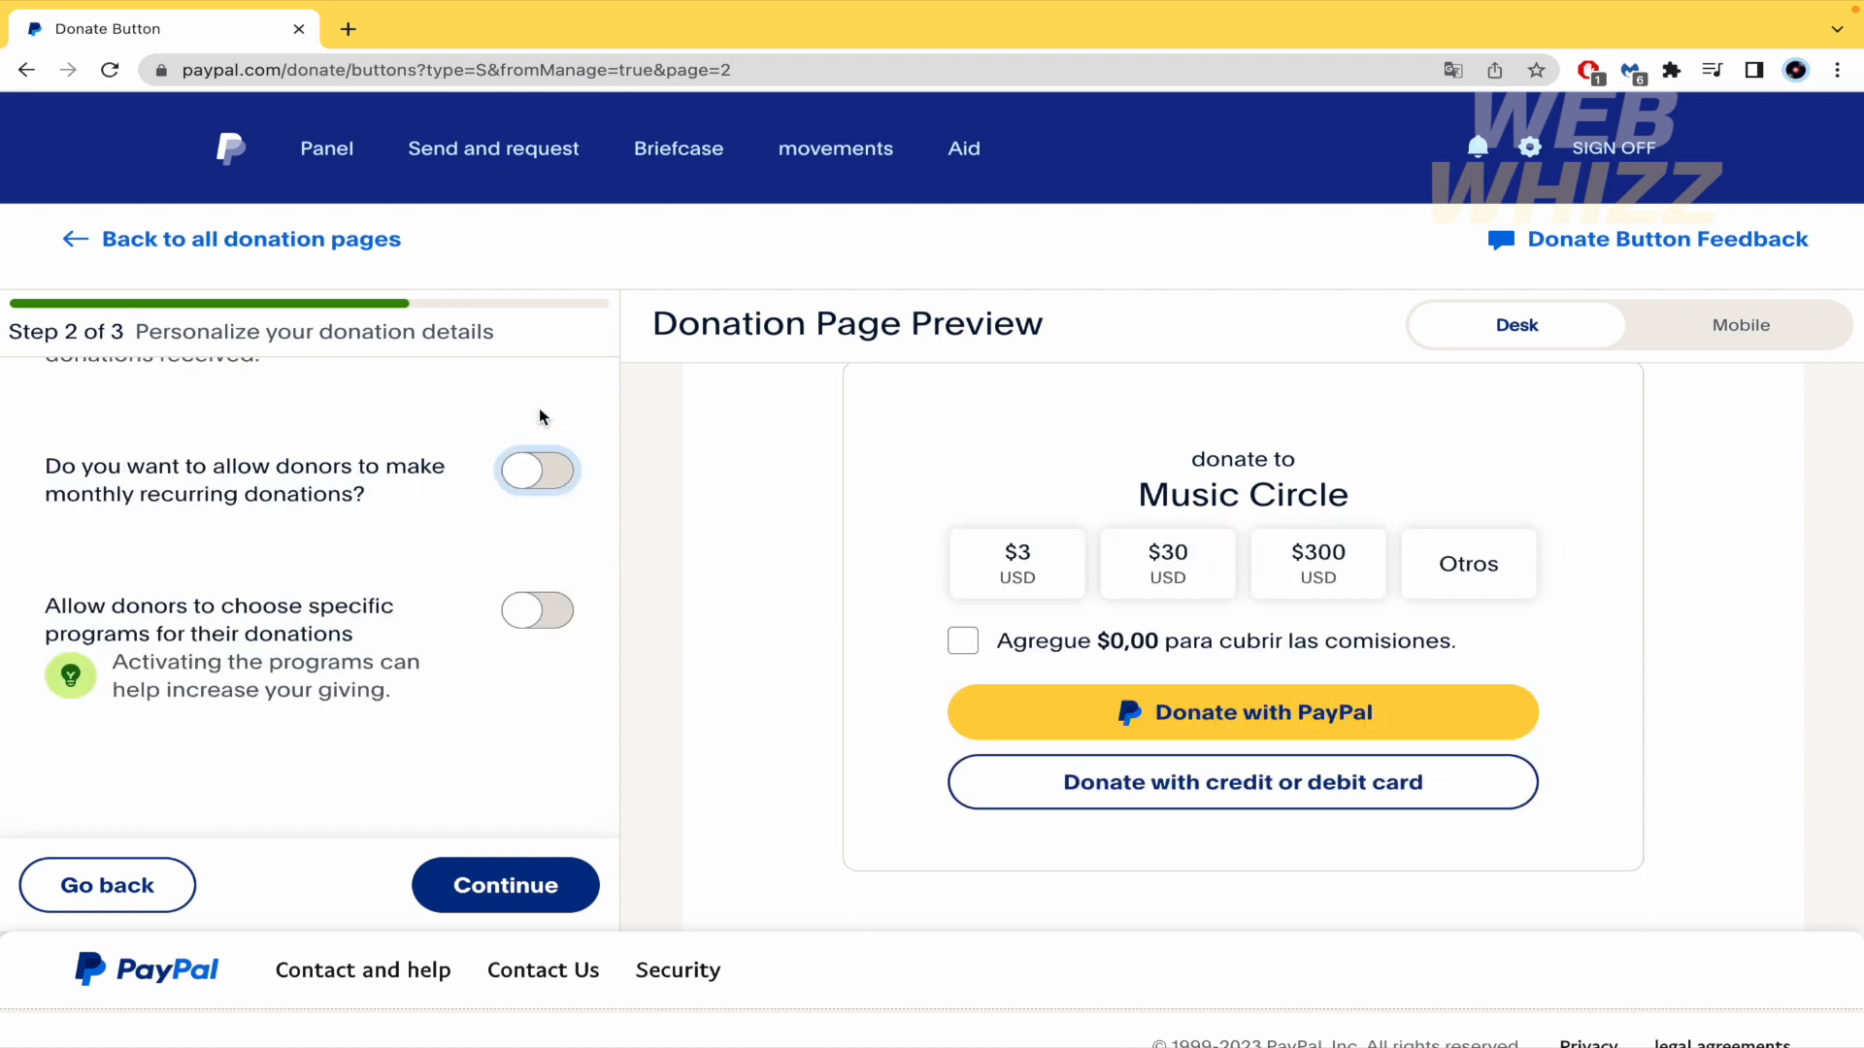
Allow donors to choose specific programs for their donations and name the default Program 1 "climate change".
{"action": "scroll", "coordinate": [416, 603], "scroll_direction": "down", "scroll_amount": 1}
{"action": "scroll", "coordinate": [418, 592], "scroll_direction": "up", "scroll_amount": 2}
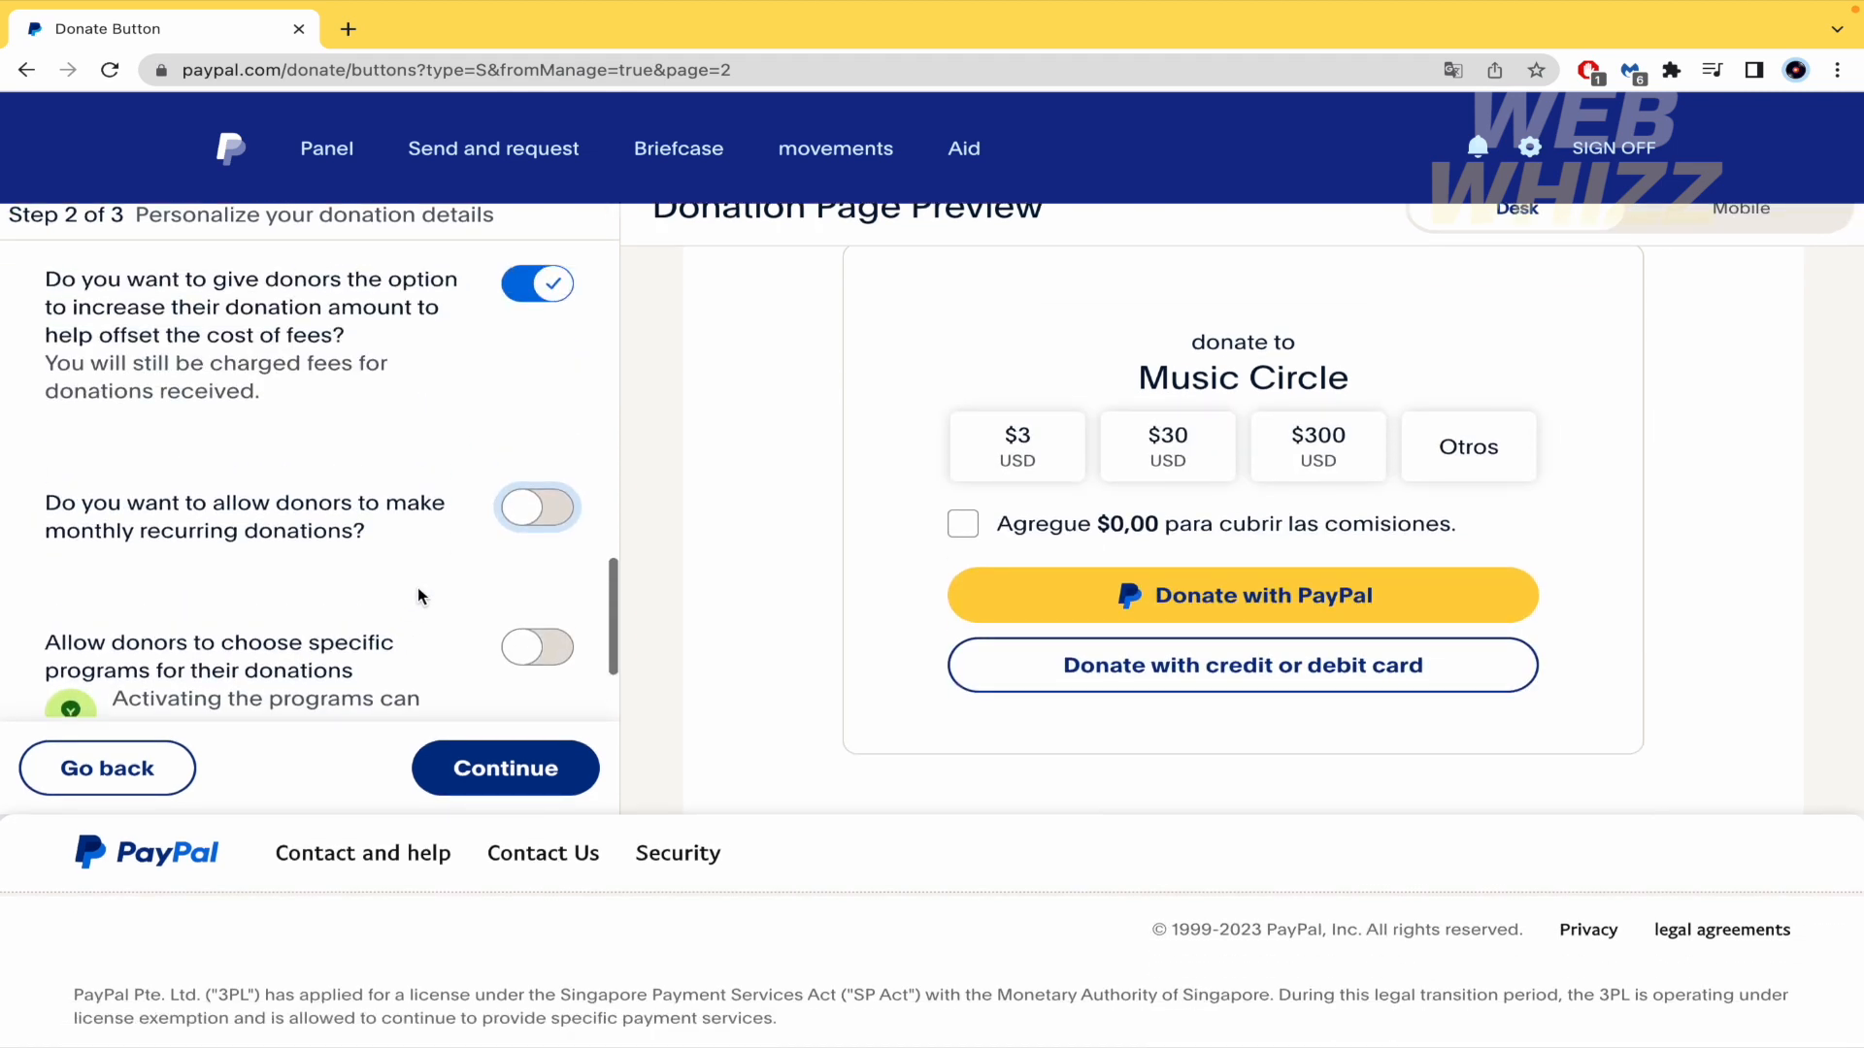
{"action": "scroll", "coordinate": [417, 586], "scroll_direction": "down", "scroll_amount": 1}
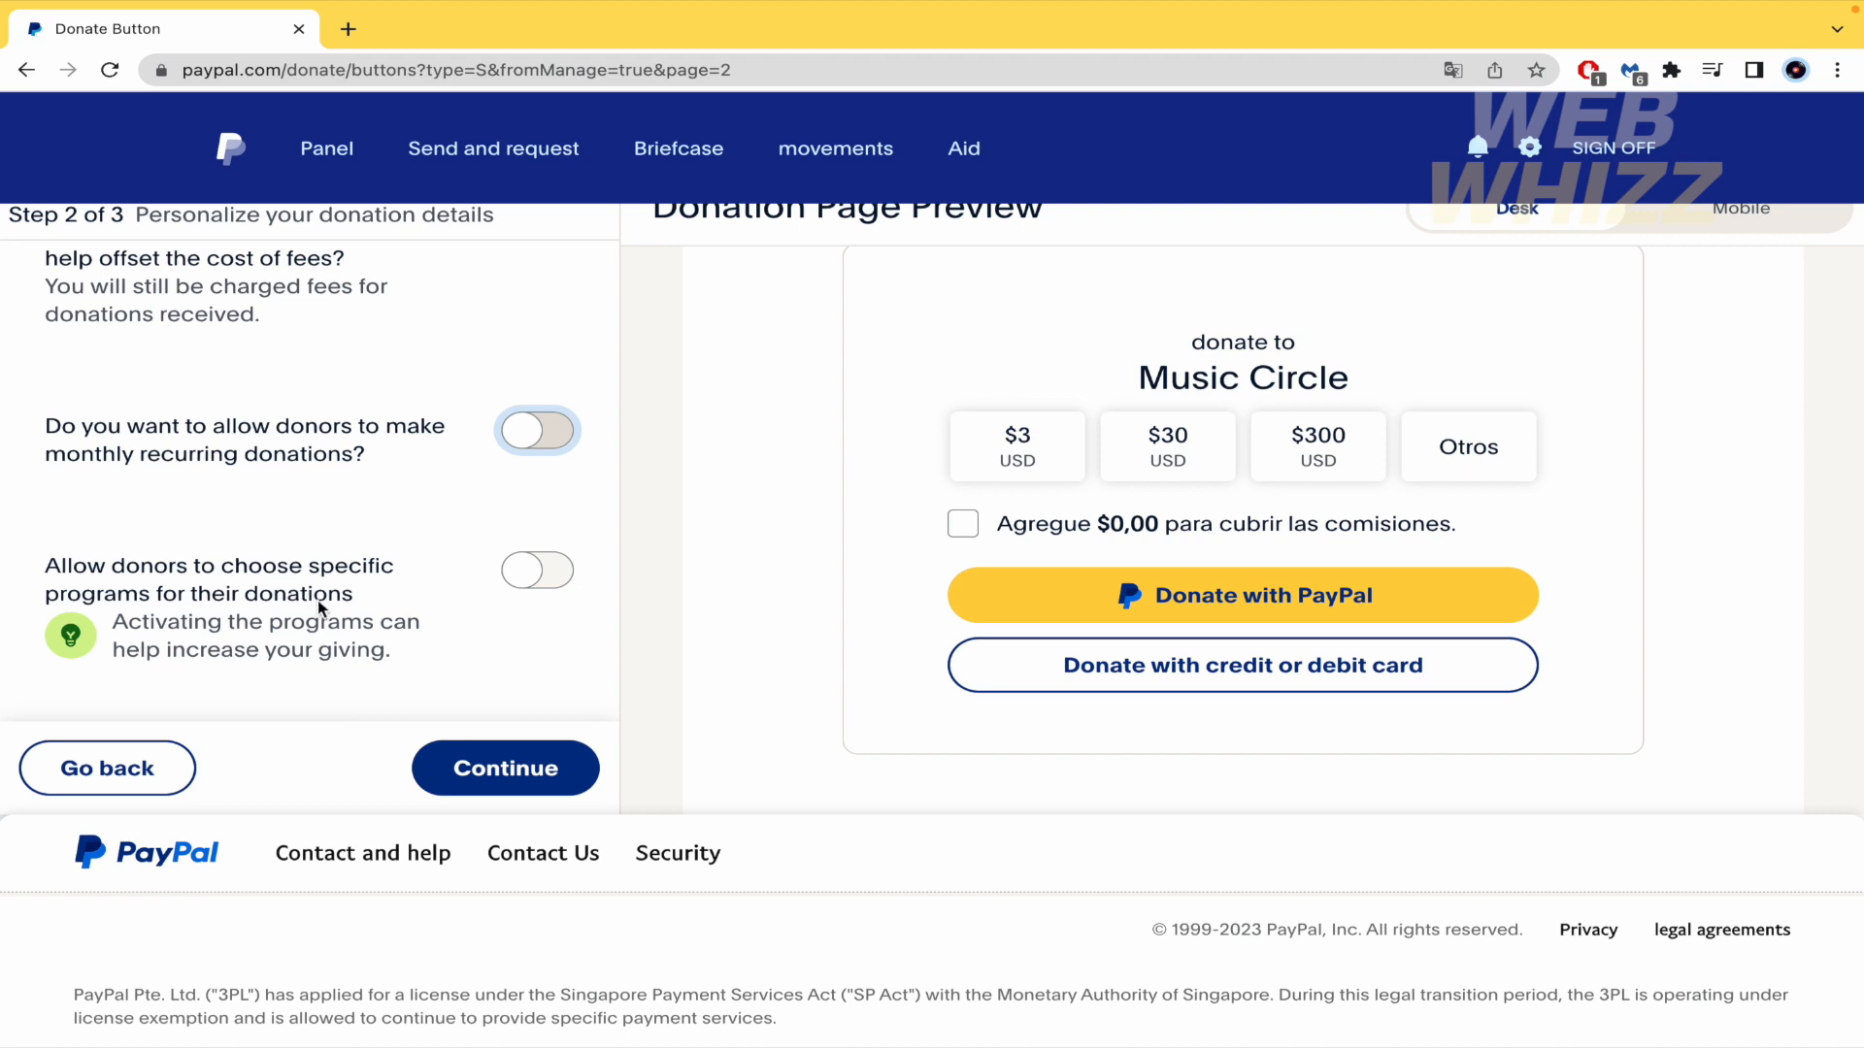
{"action": "left_click", "coordinate": [516, 580]}
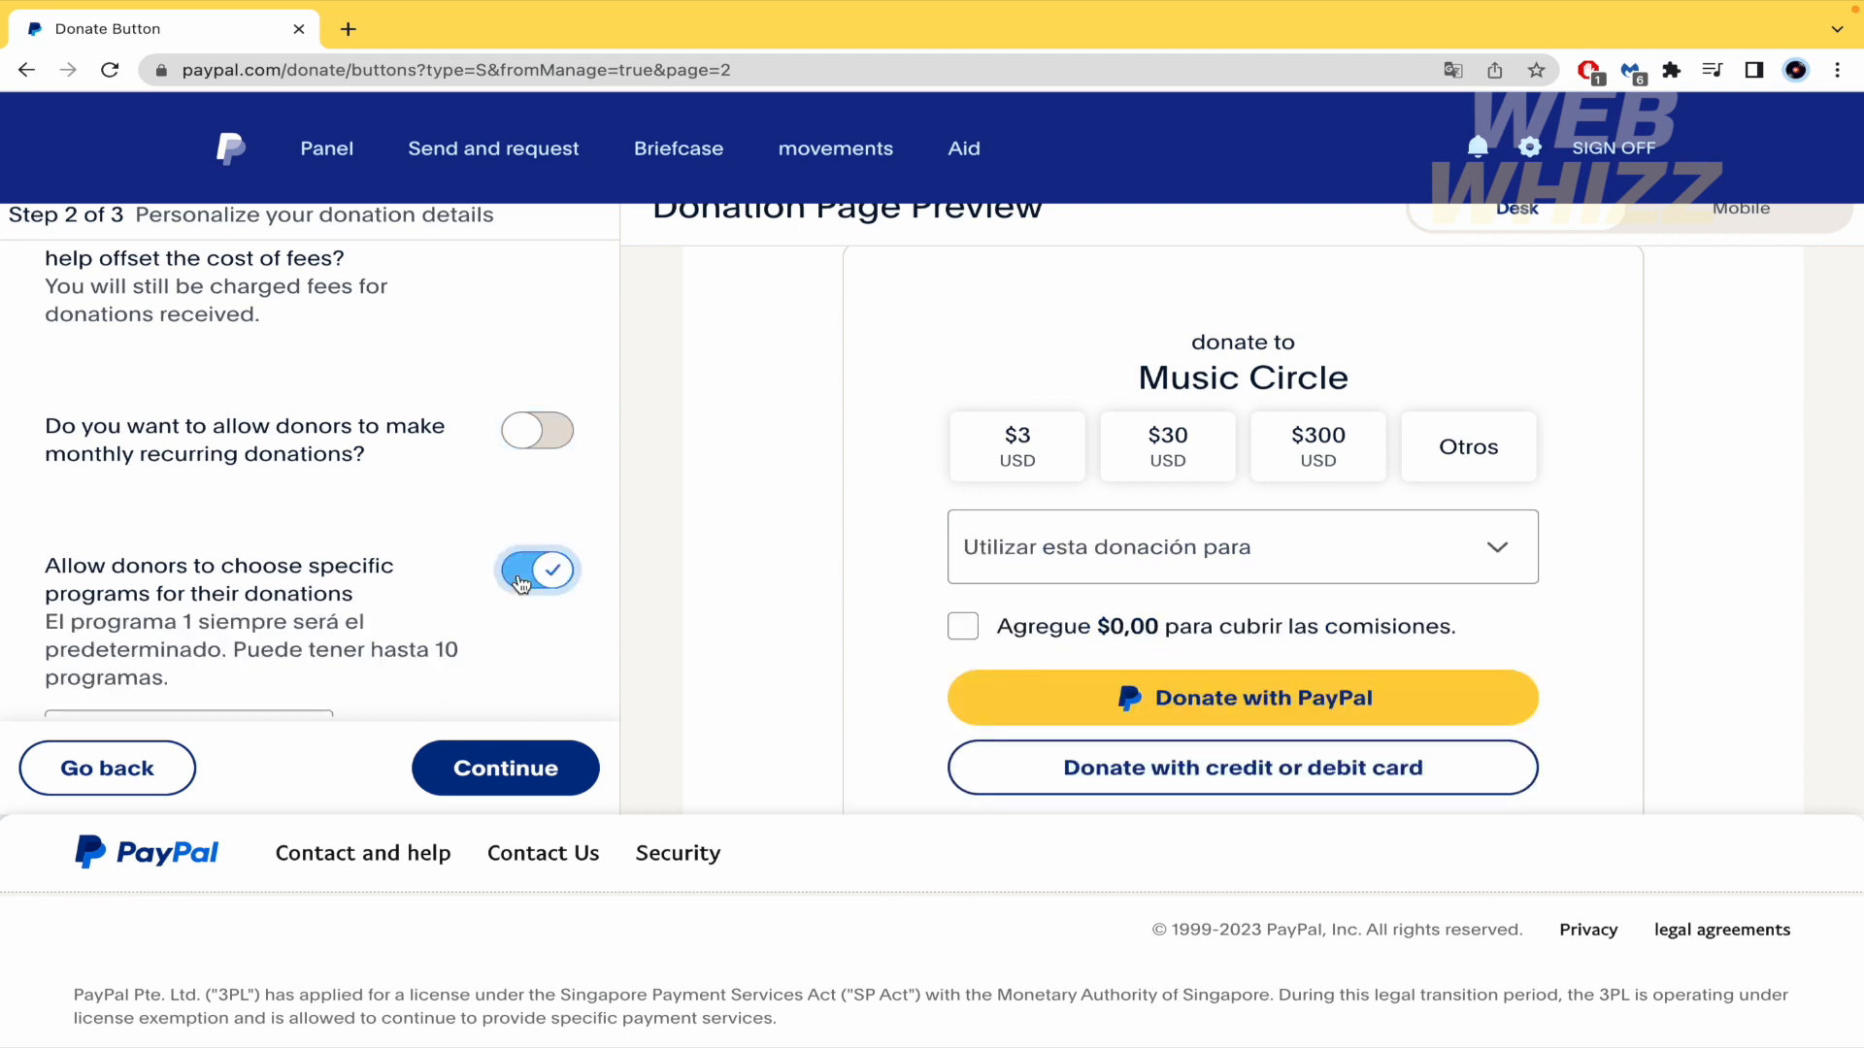
{"action": "scroll", "coordinate": [473, 660], "scroll_direction": "down", "scroll_amount": 1}
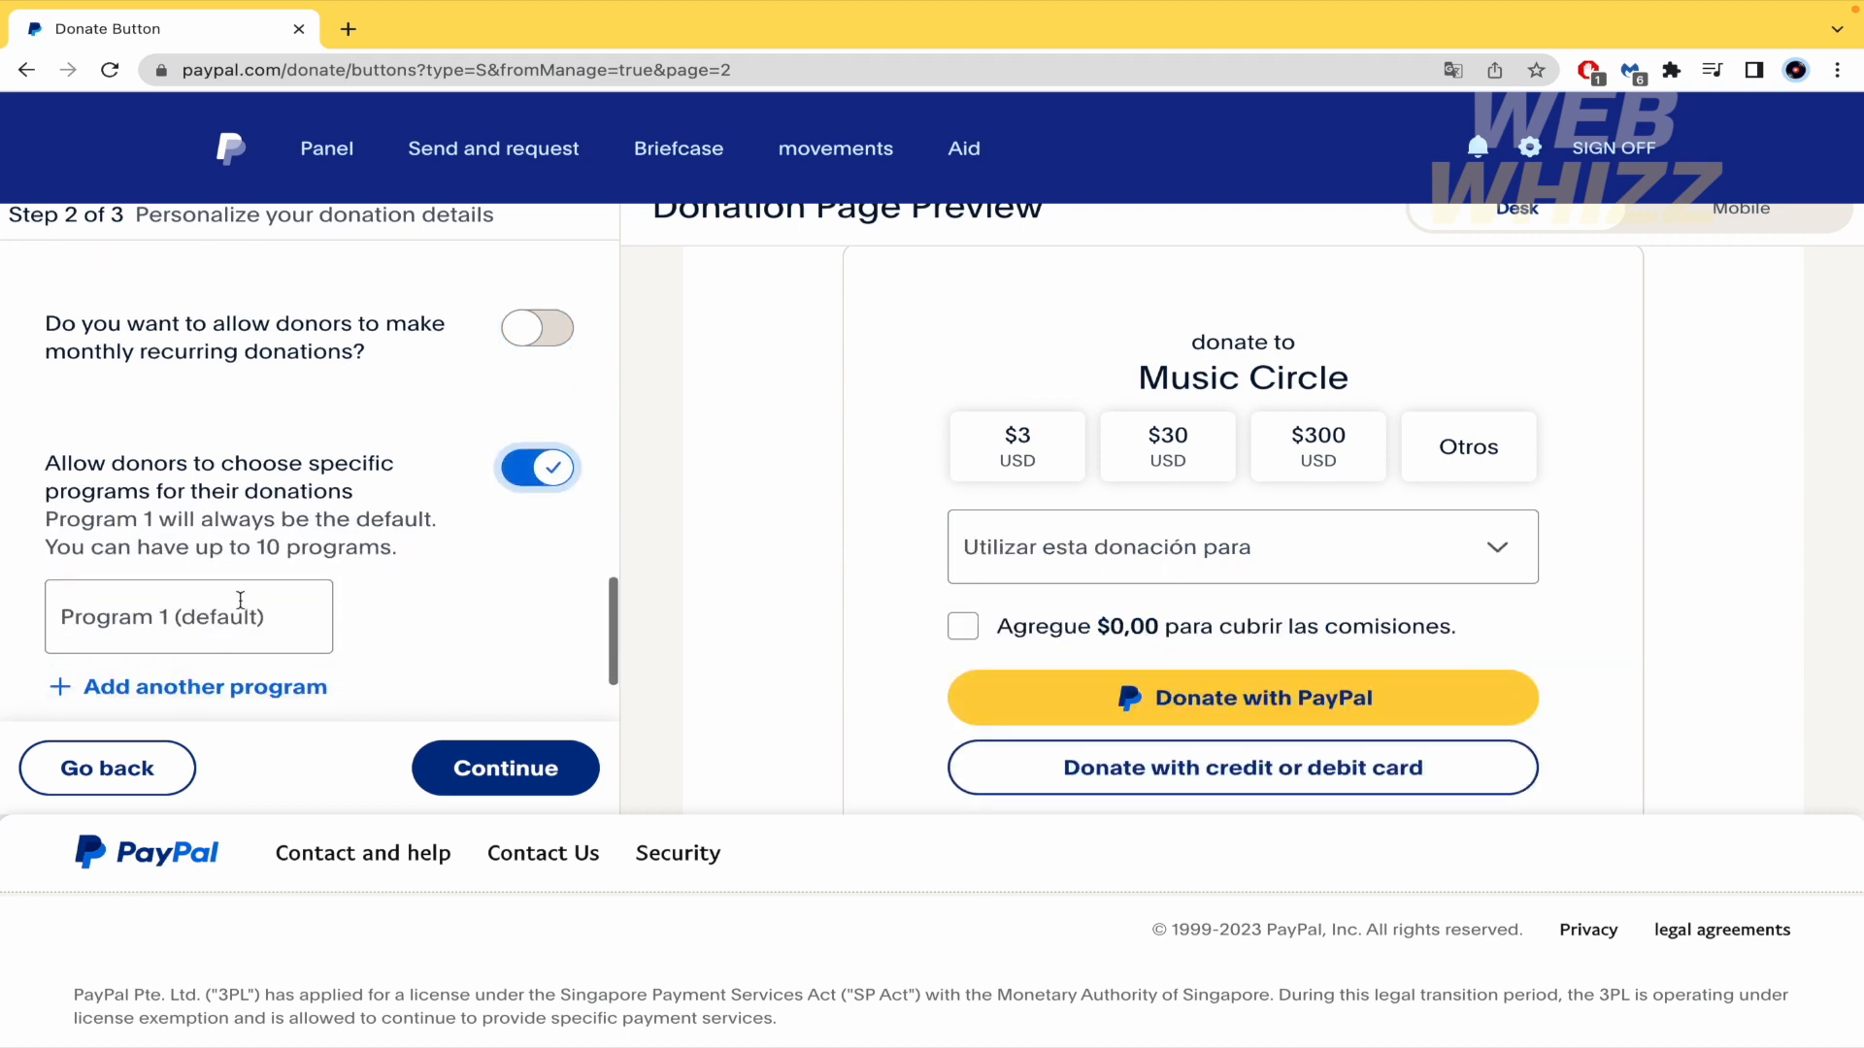
{"action": "left_click", "coordinate": [240, 601]}
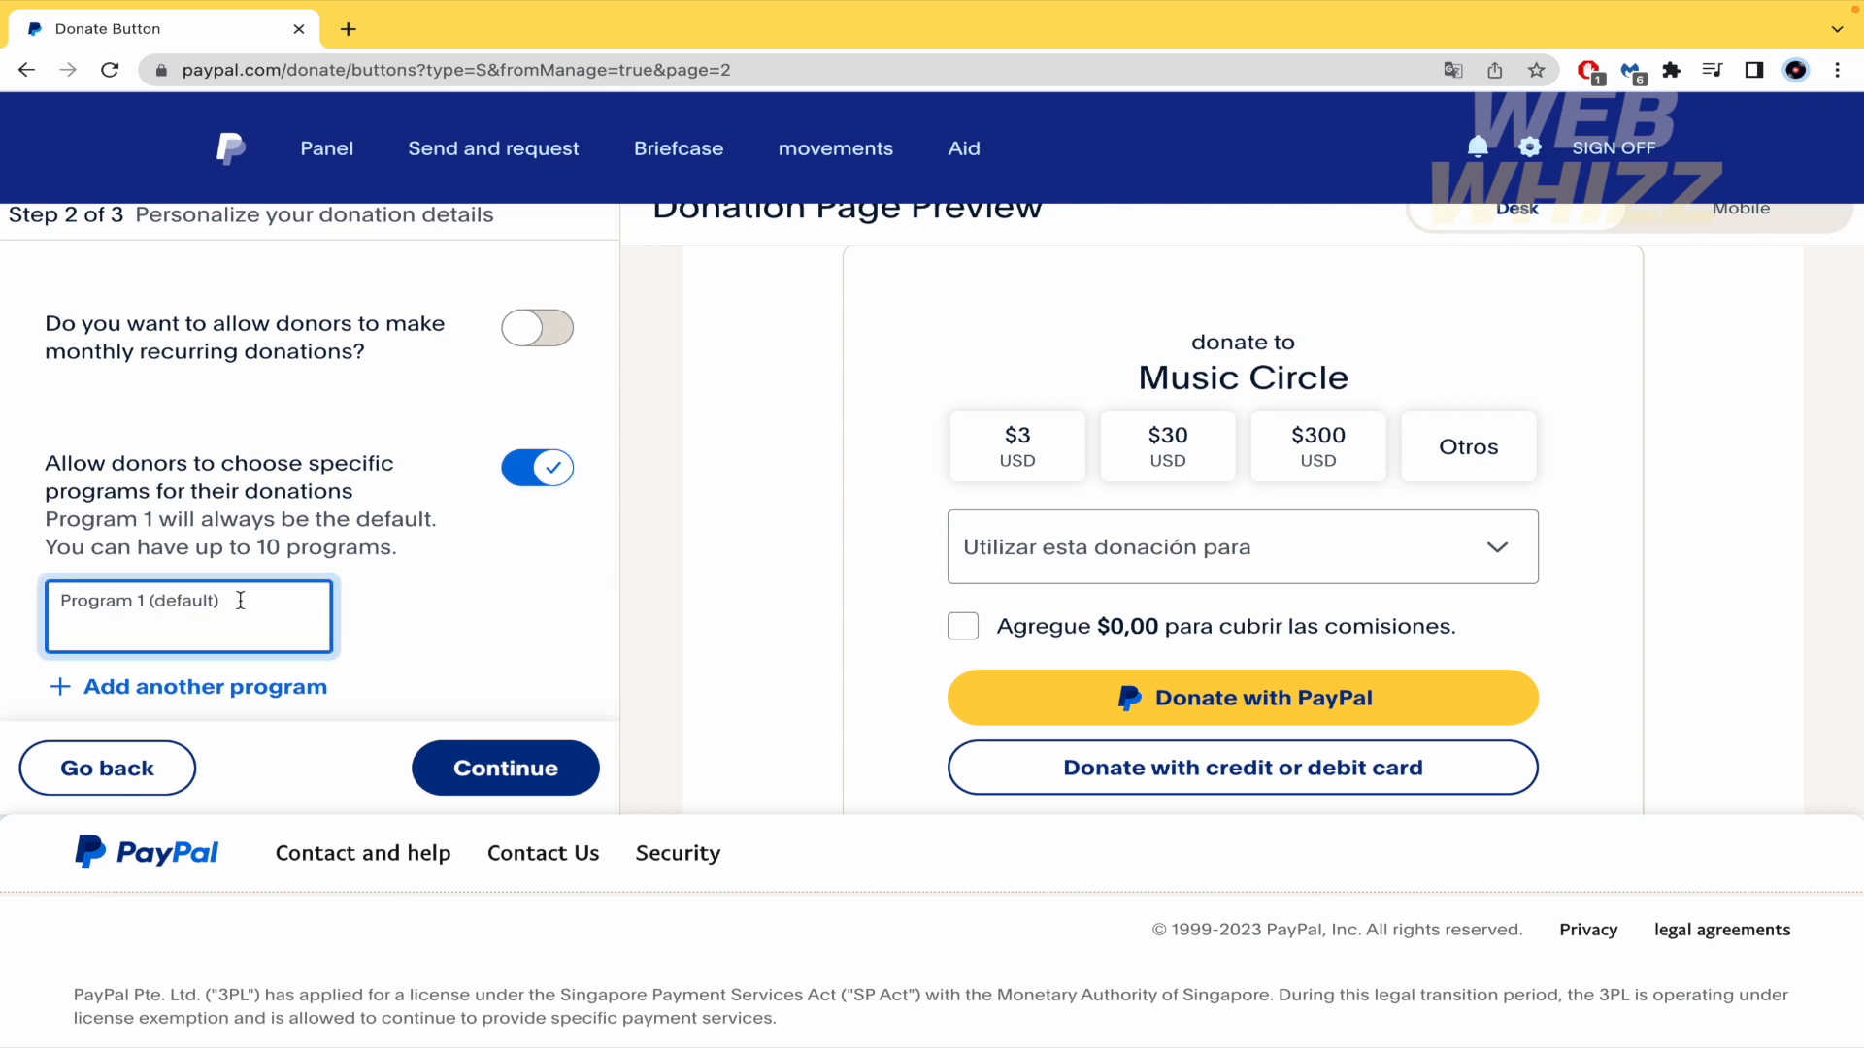
{"action": "type", "text": "climate change"}
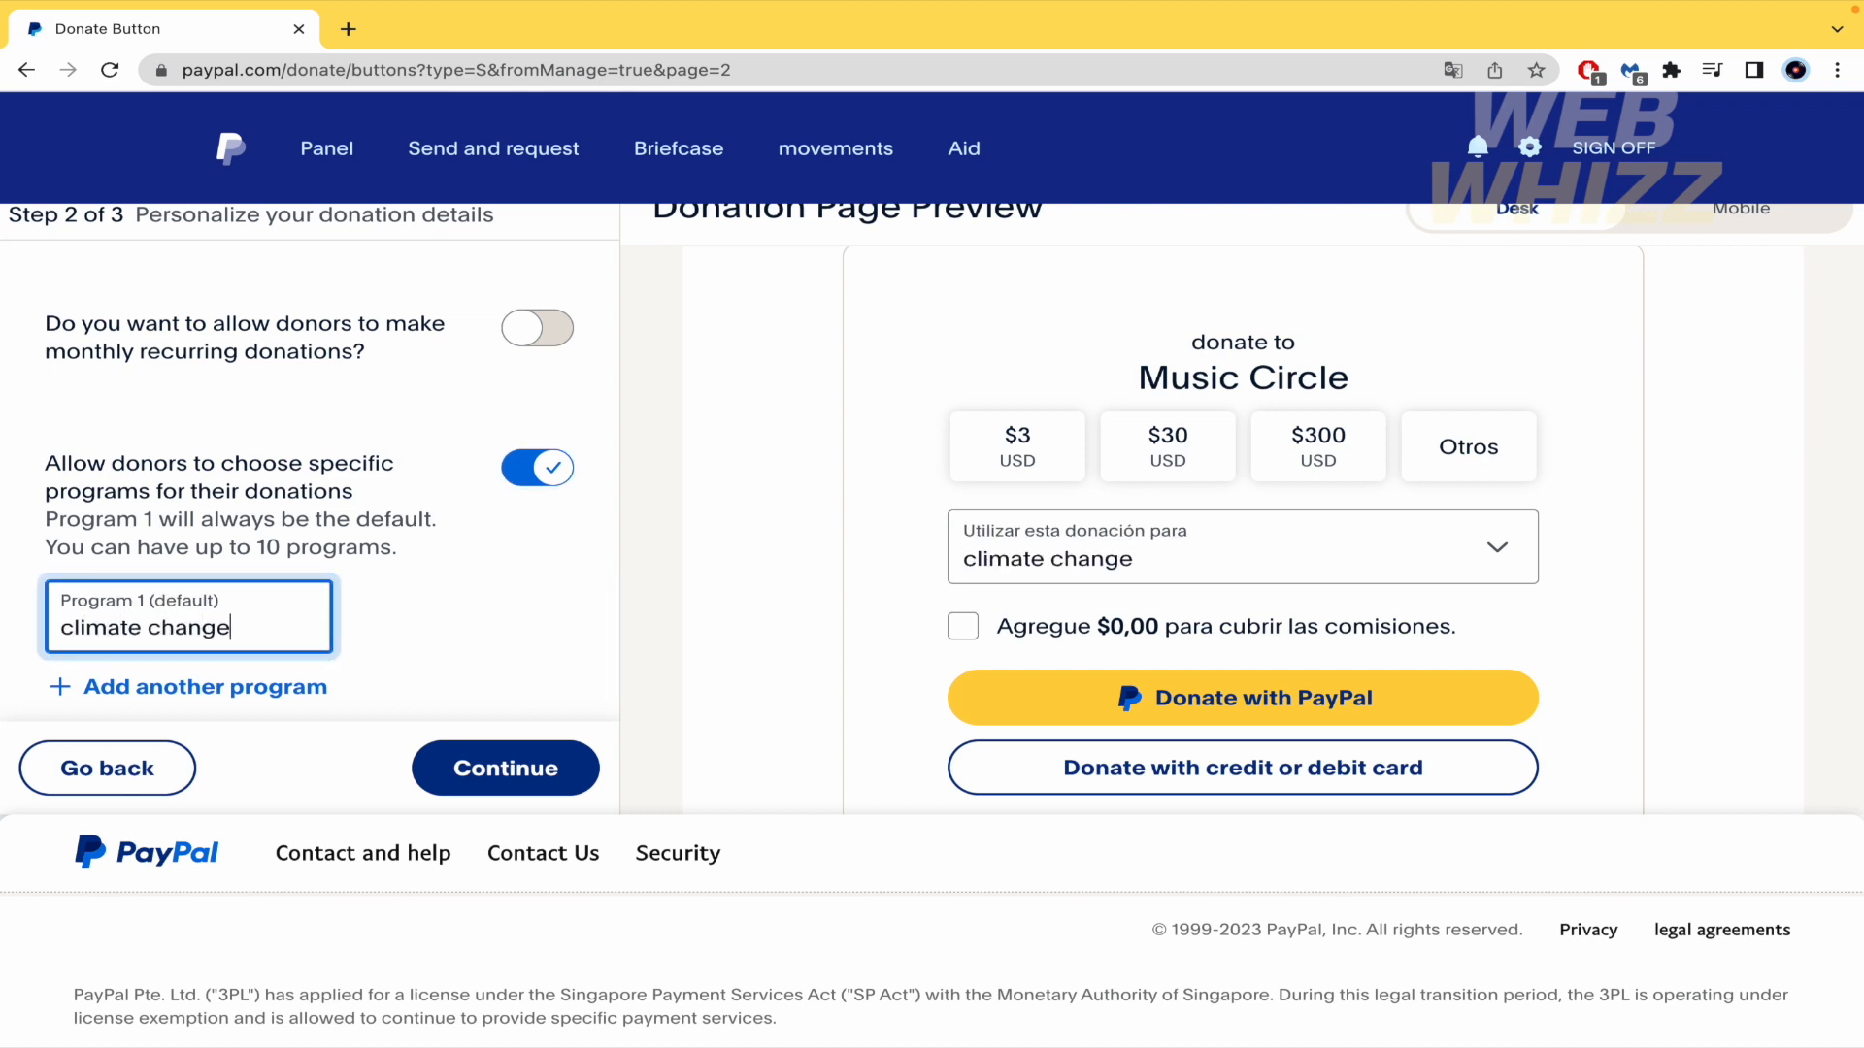